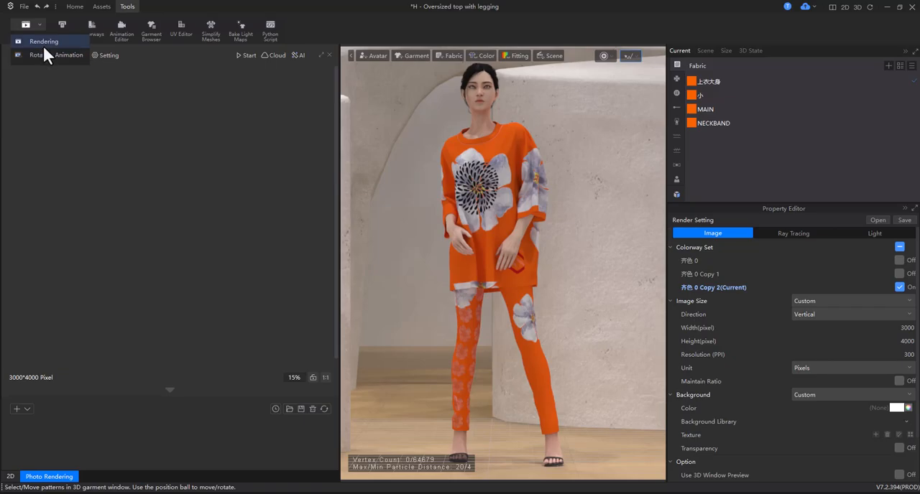
# Close the rendering window and bring the garment's 2D pattern pieces into view.
pyautogui.click(44, 41)
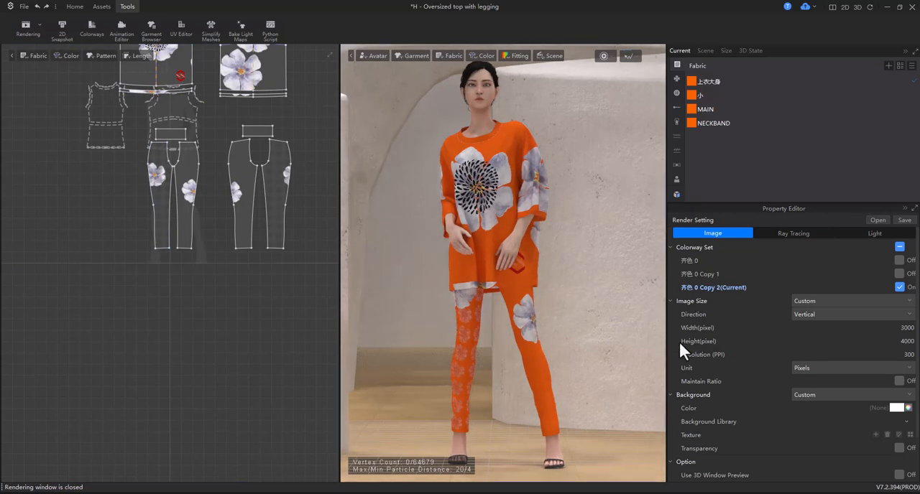
pyautogui.moveTo(294, 103); pyautogui.dragTo(257, 303, button='middle')
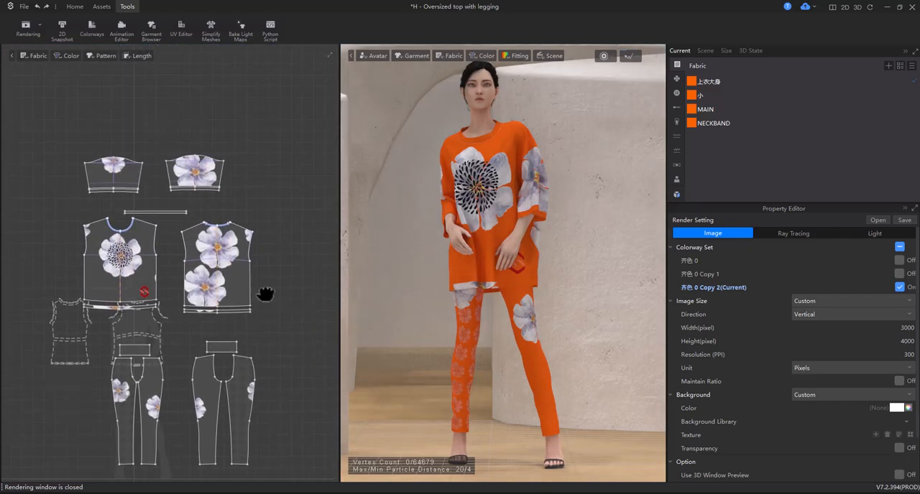
pyautogui.scroll(3, 273, 266)
pyautogui.moveTo(281, 266); pyautogui.dragTo(284, 256, button='middle')
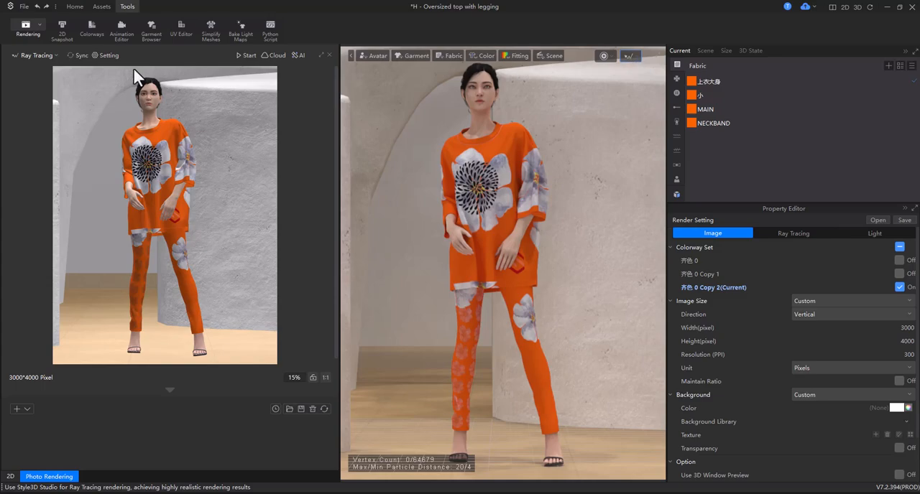
# Start the synchronized ray tracing preview and save the avatar's front view as a custom render view.
pyautogui.click(77, 55)
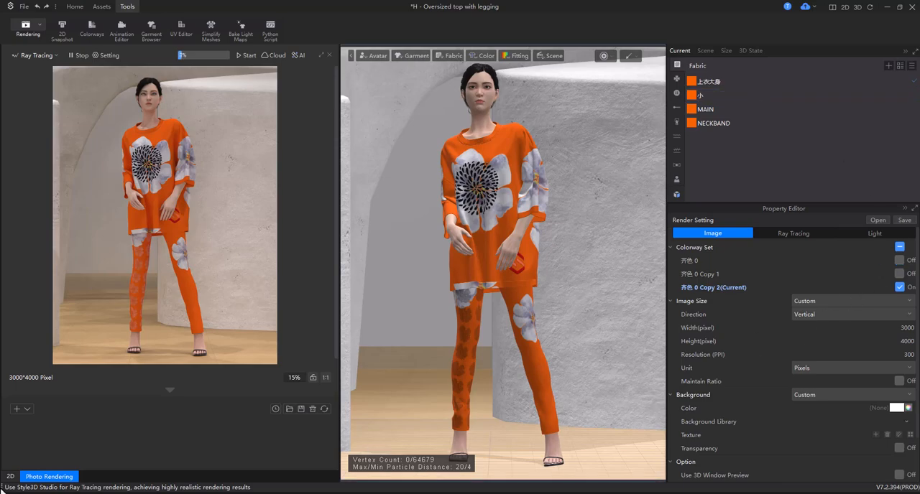
pyautogui.click(15, 409)
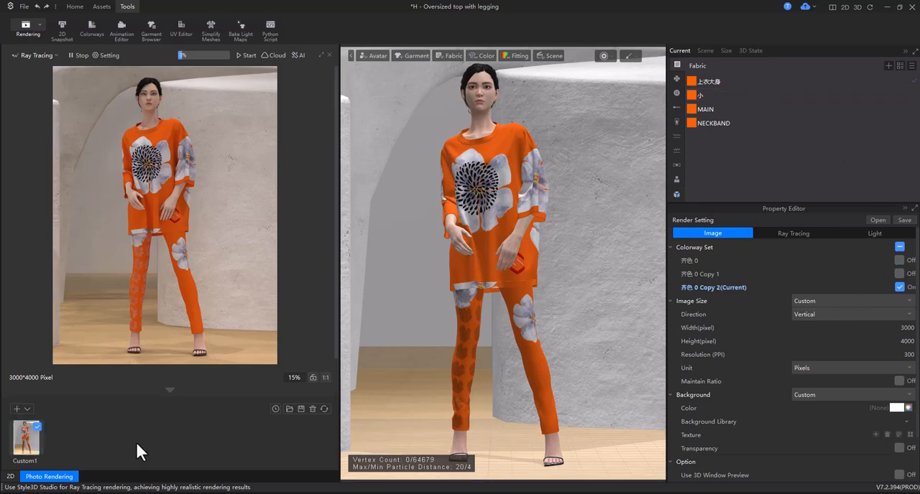
pyautogui.click(40, 434)
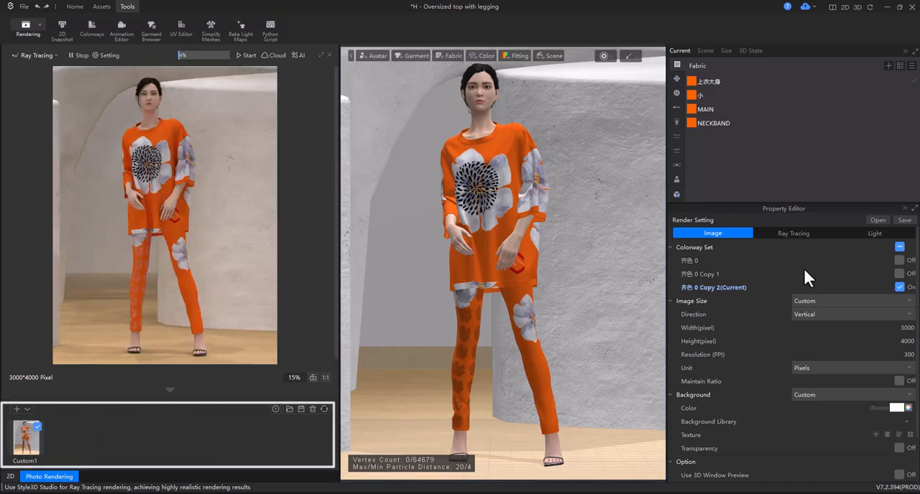
# In the render light settings, make all props follow the camera and lock all lights onto the object.
pyautogui.click(867, 232)
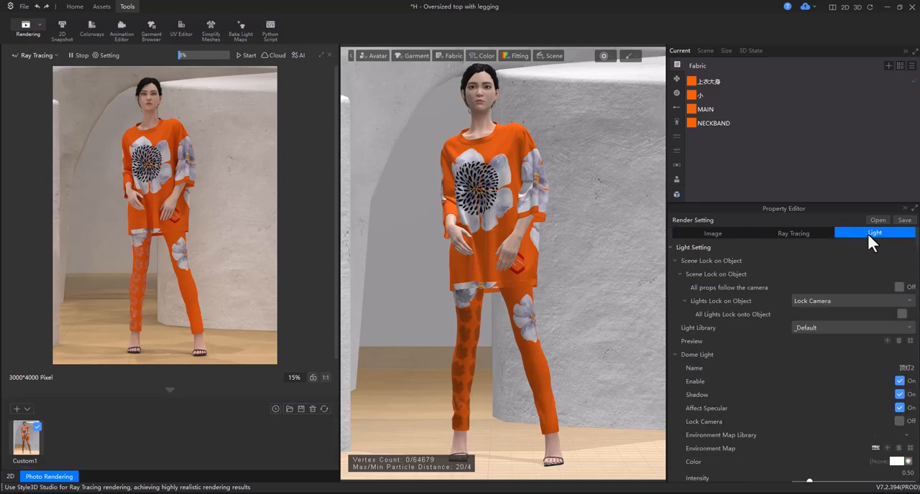
pyautogui.click(899, 287)
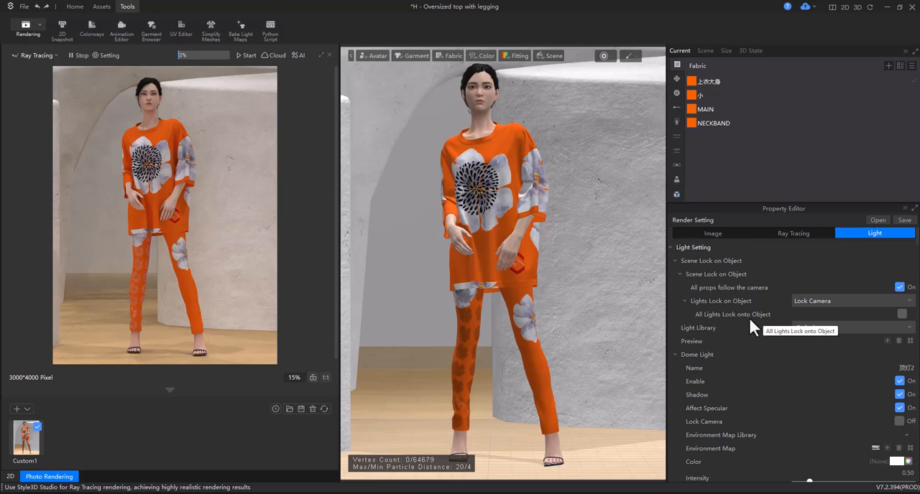
pyautogui.click(901, 315)
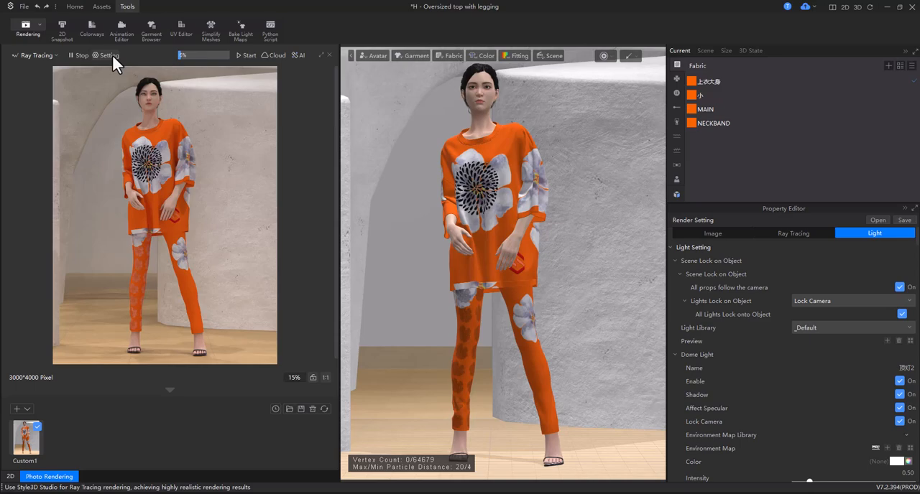
# Set the intensity of spotlight 聚光灯2 to about 15.04 and stop the synchronized preview.
pyautogui.scroll(-2, 794, 332)
pyautogui.scroll(-20, 794, 334)
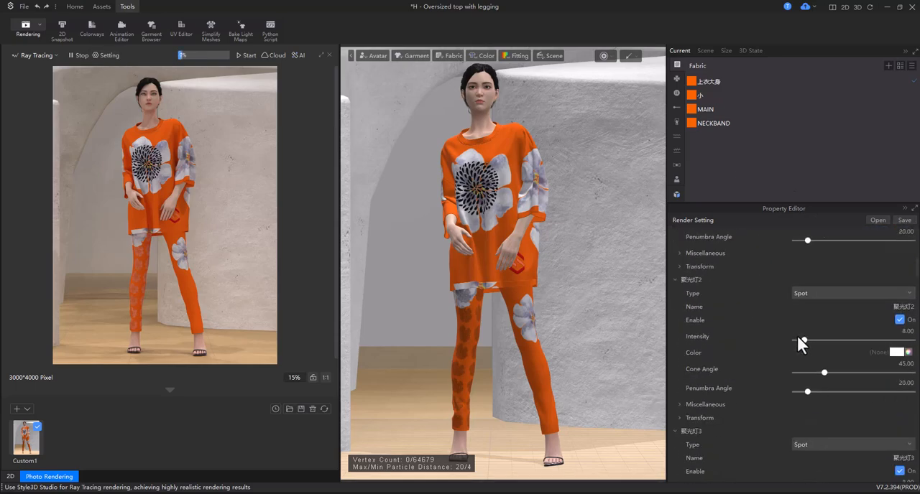
pyautogui.moveTo(804, 340); pyautogui.dragTo(810, 338)
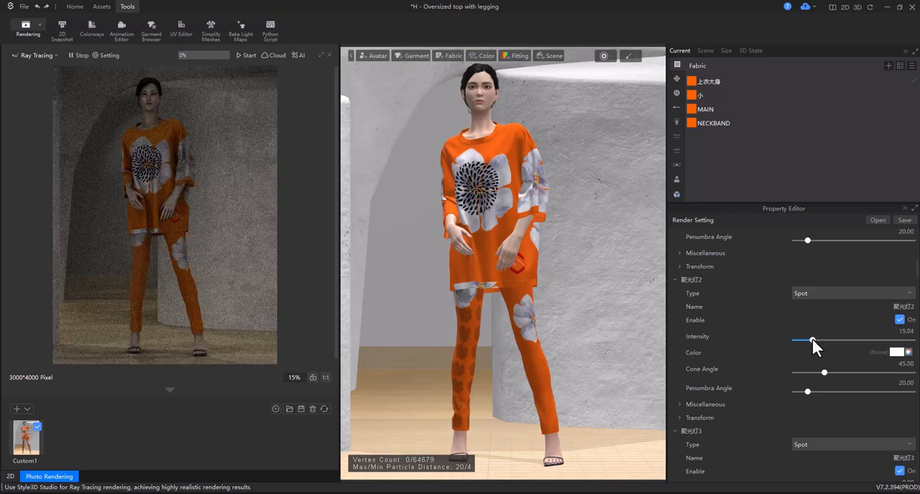
pyautogui.click(77, 55)
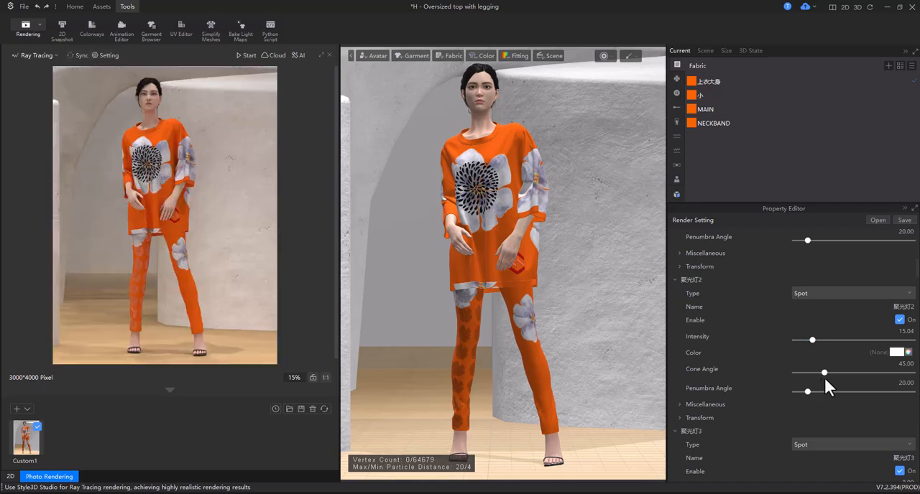
# Set the intensity of spotlight 聚光灯27 to about 11.79 and of spotlight 聚光灯26 to about 13.01.
pyautogui.scroll(-3, 864, 365)
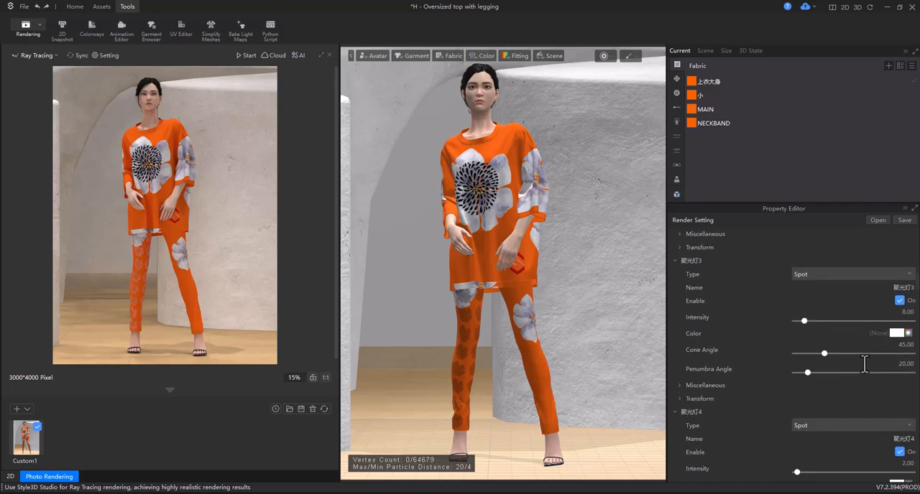
pyautogui.scroll(3, 819, 309)
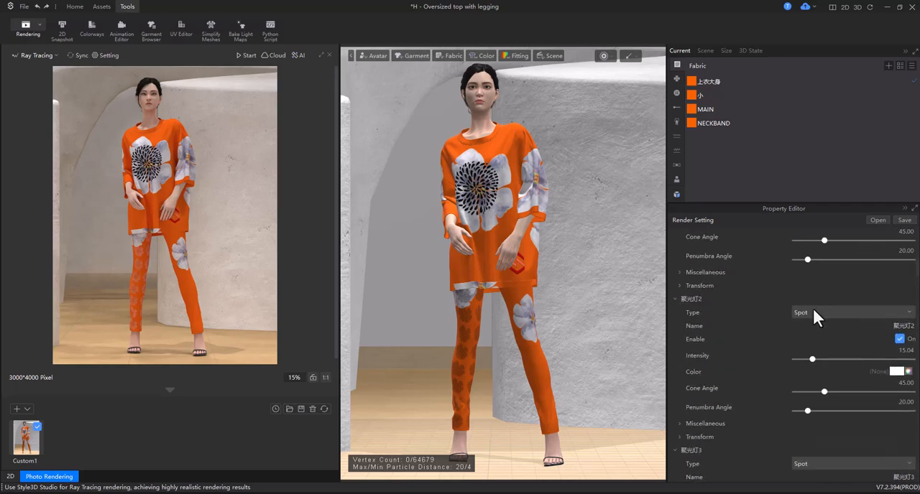
pyautogui.scroll(-5, 814, 308)
pyautogui.scroll(-20, 817, 302)
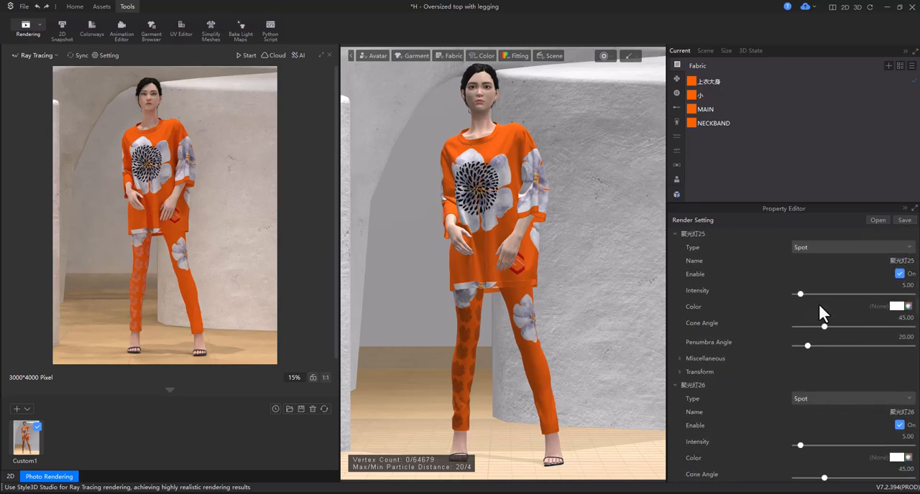
pyautogui.scroll(-2, 818, 301)
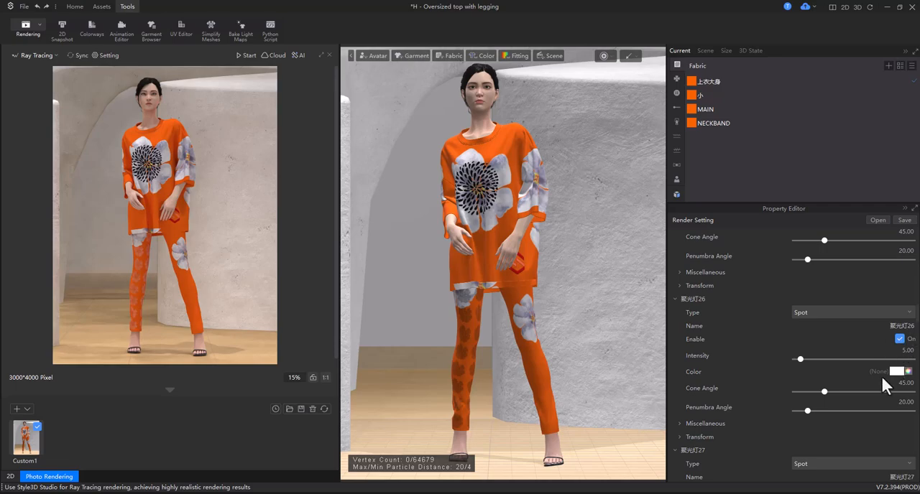
pyautogui.scroll(-1, 793, 380)
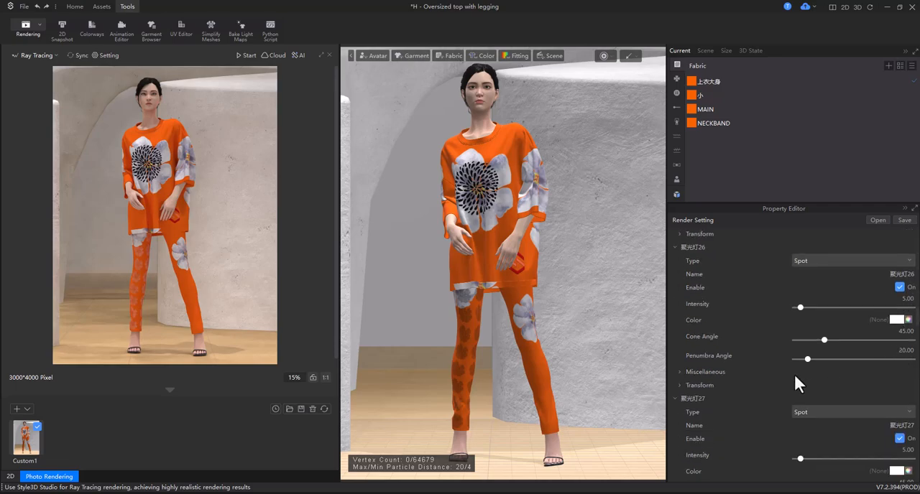
pyautogui.moveTo(801, 458)
pyautogui.mouseDown()
pyautogui.moveTo(835, 458)
pyautogui.moveTo(790, 461)
pyautogui.moveTo(856, 460)
pyautogui.moveTo(809, 460)
pyautogui.mouseUp()
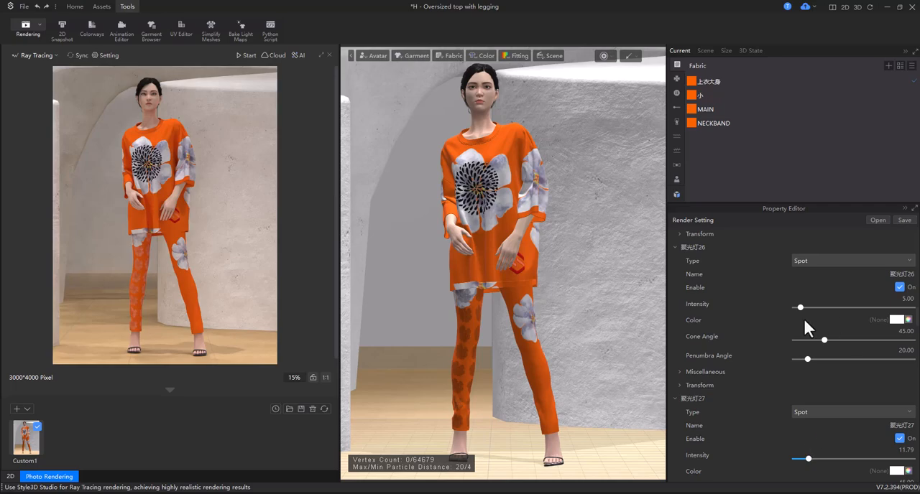
pyautogui.moveTo(801, 307)
pyautogui.mouseDown()
pyautogui.moveTo(823, 306)
pyautogui.moveTo(808, 308)
pyautogui.mouseUp()
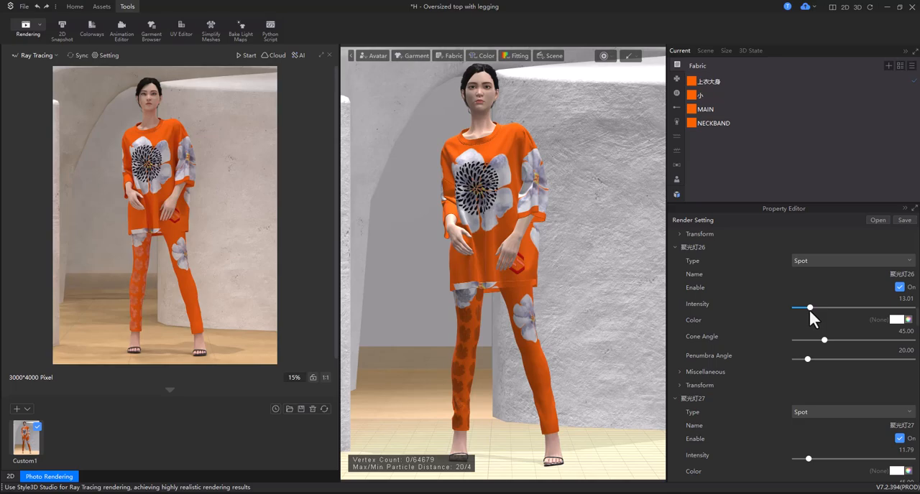
# Set the intensity of spotlight 聚光灯25 to about 41.46 and of spotlight 聚光灯4 to about 29.67.
pyautogui.scroll(3, 815, 305)
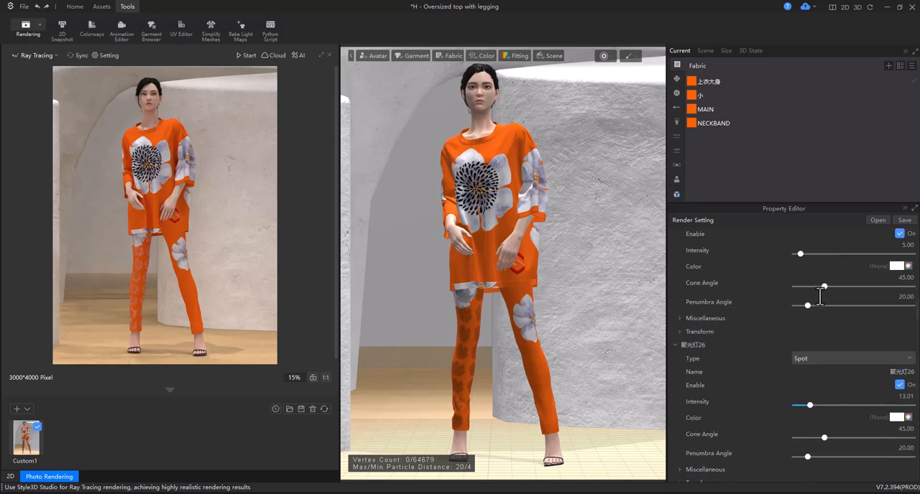
pyautogui.moveTo(800, 254); pyautogui.dragTo(854, 260)
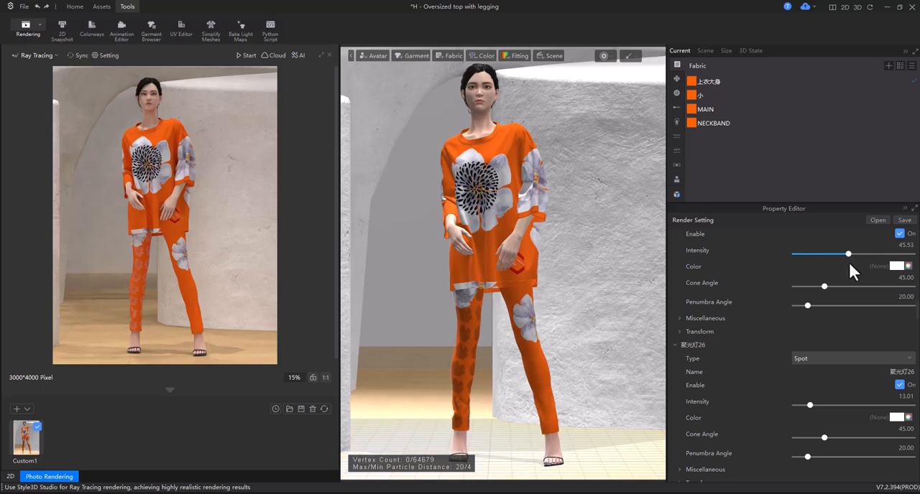
pyautogui.scroll(5, 828, 264)
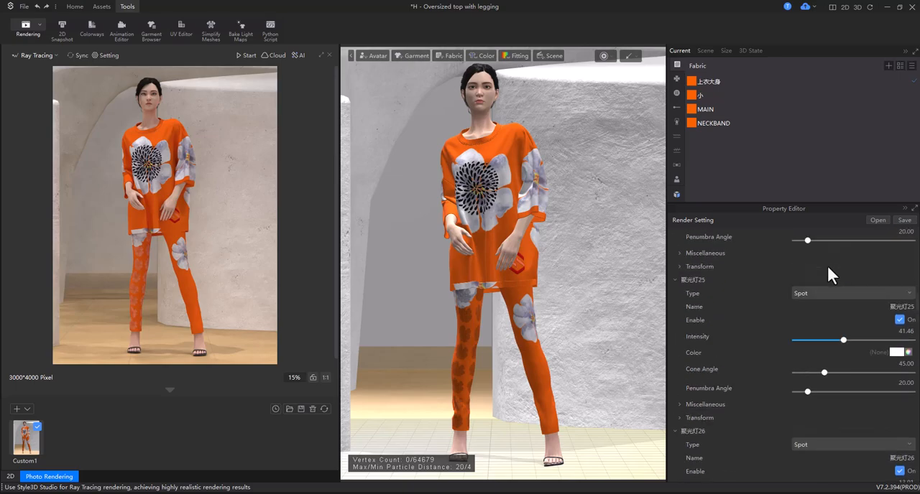
pyautogui.moveTo(797, 281); pyautogui.dragTo(829, 282)
pyautogui.click(837, 290)
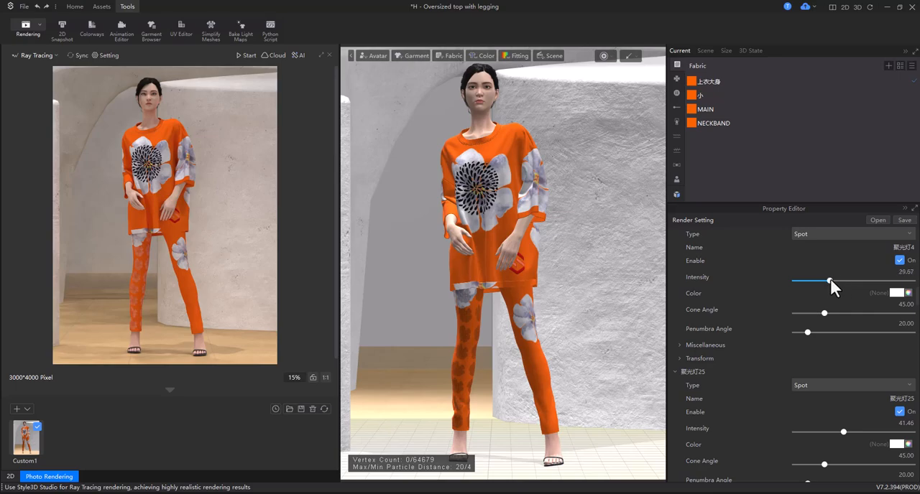
# Give spotlight 聚光灯3 an intensity of about 29.27, a cone angle of about 102.44 and a penumbra angle of 30.
pyautogui.scroll(1, 831, 271)
pyautogui.scroll(3, 836, 269)
pyautogui.moveTo(804, 307); pyautogui.dragTo(829, 307)
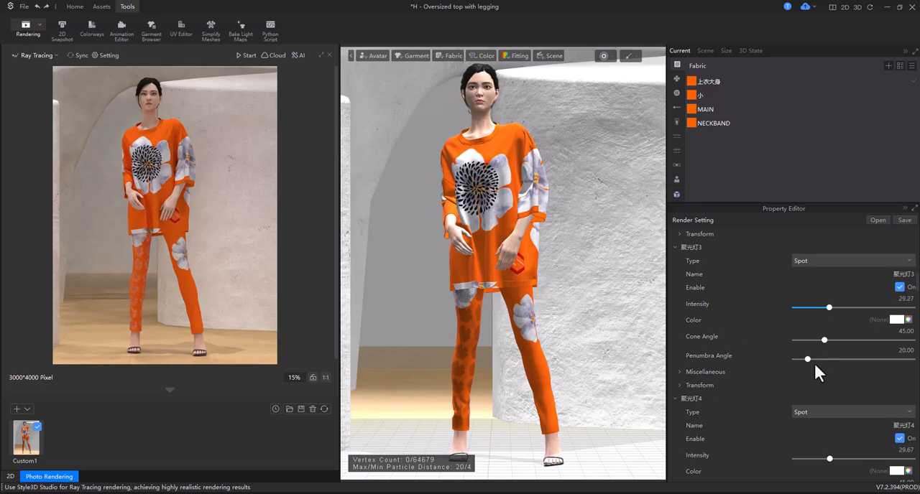
pyautogui.moveTo(822, 340); pyautogui.dragTo(861, 340)
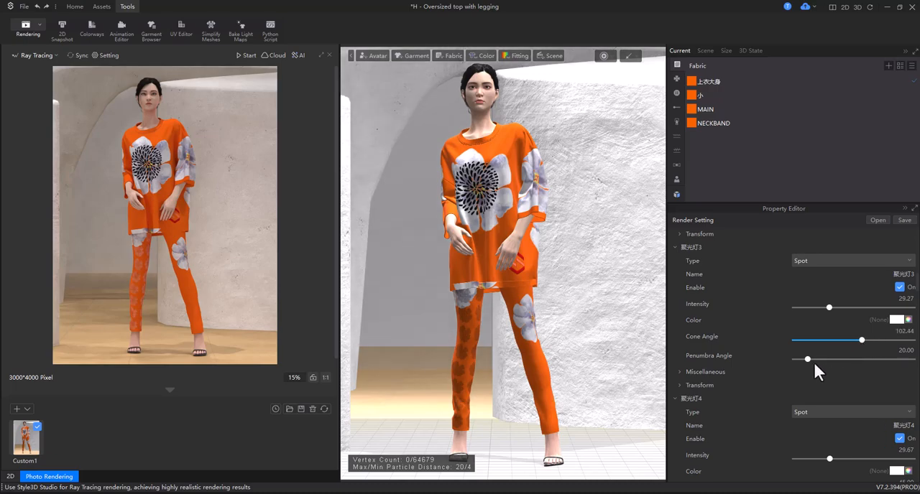
pyautogui.moveTo(806, 359)
pyautogui.mouseDown()
pyautogui.moveTo(901, 362)
pyautogui.moveTo(802, 362)
pyautogui.moveTo(813, 361)
pyautogui.mouseUp()
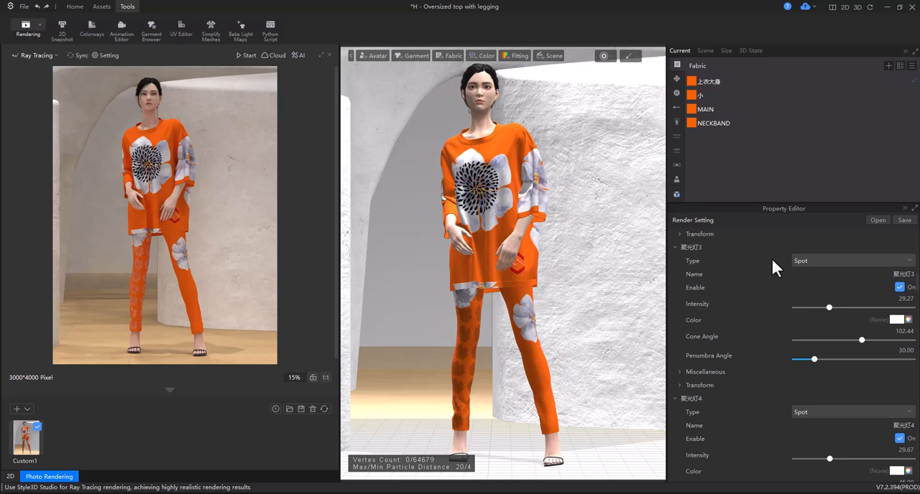
# Set the intensity of spotlight 聚光灯1 to about 38.62.
pyautogui.scroll(3, 771, 257)
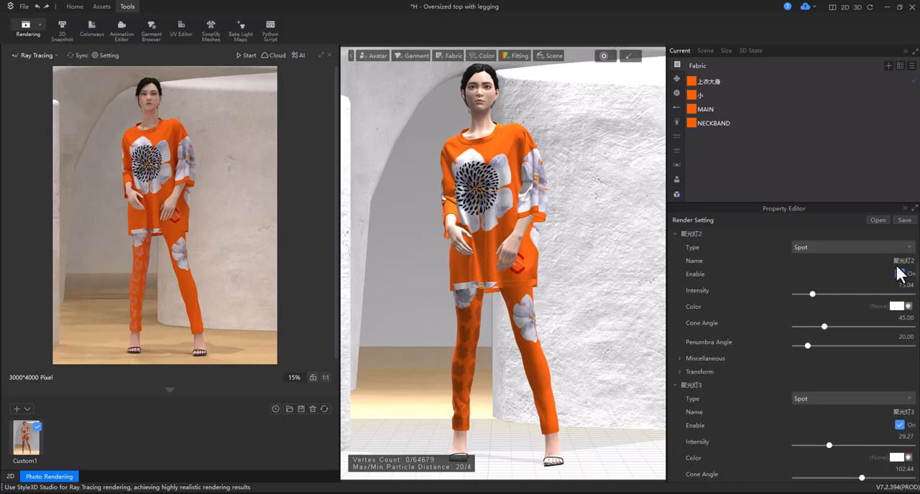
pyautogui.moveTo(811, 294)
pyautogui.mouseDown()
pyautogui.moveTo(835, 294)
pyautogui.moveTo(812, 297)
pyautogui.mouseUp()
pyautogui.scroll(4, 811, 297)
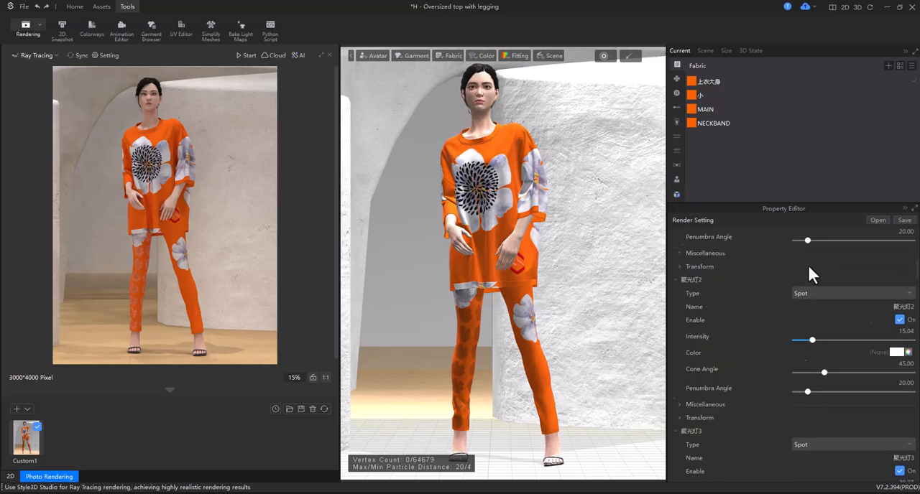
pyautogui.scroll(2, 807, 263)
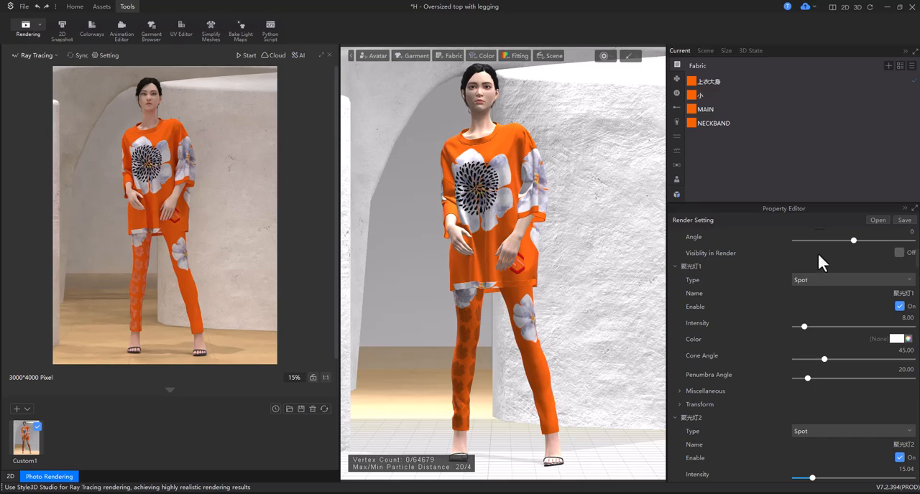
pyautogui.moveTo(806, 328); pyautogui.dragTo(842, 329)
# Set the dome light's intensity to about 0.57.
pyautogui.scroll(5, 814, 294)
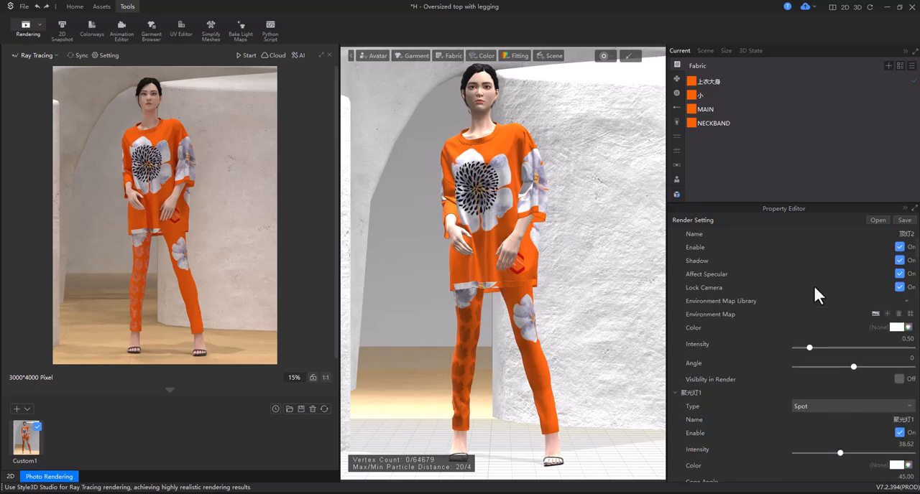
pyautogui.click(812, 347)
pyautogui.moveTo(879, 314)
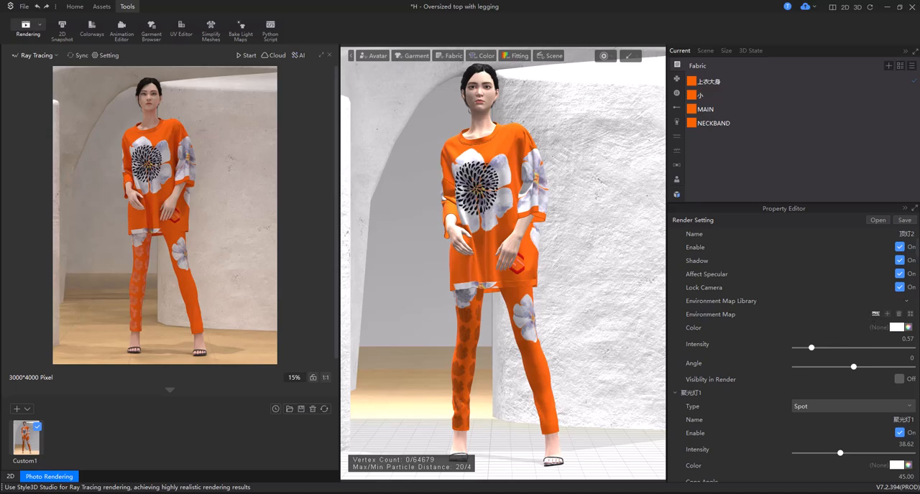
pyautogui.scroll(4, 810, 273)
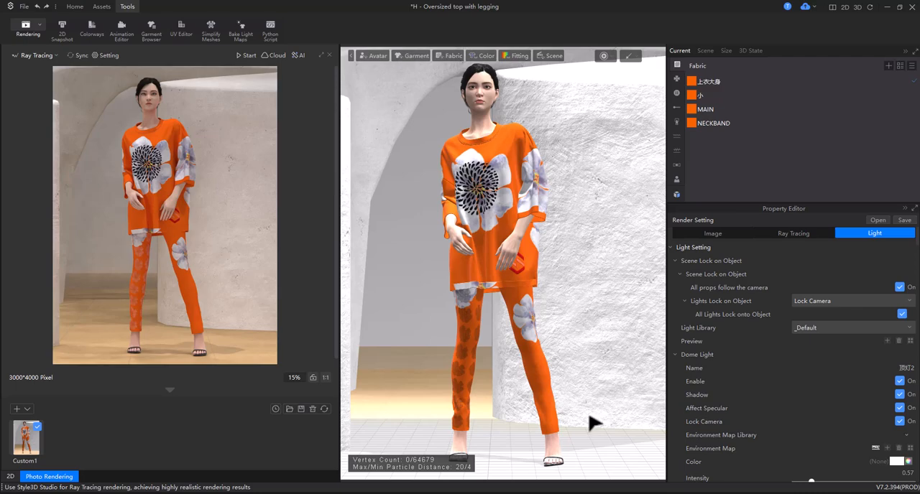
# Save the avatar's side, back and opposite side as three custom render views, and restart the synchronized preview.
pyautogui.moveTo(589, 418); pyautogui.dragTo(510, 423, button='right')
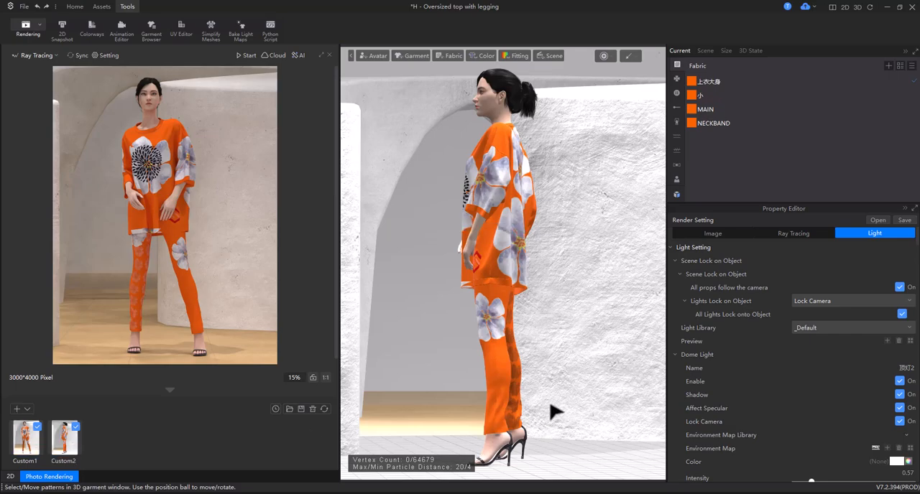
pyautogui.moveTo(557, 409); pyautogui.dragTo(485, 415, button='right')
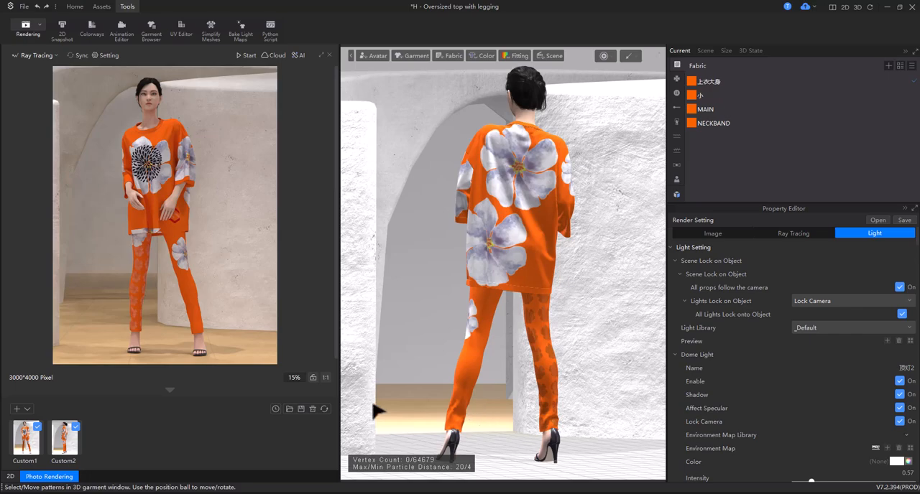
pyautogui.click(18, 407)
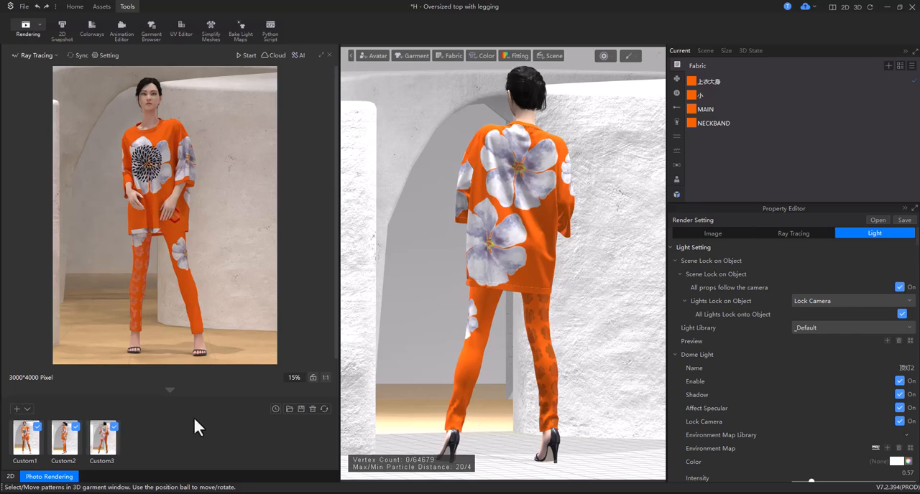
pyautogui.moveTo(579, 396); pyautogui.dragTo(477, 401, button='right')
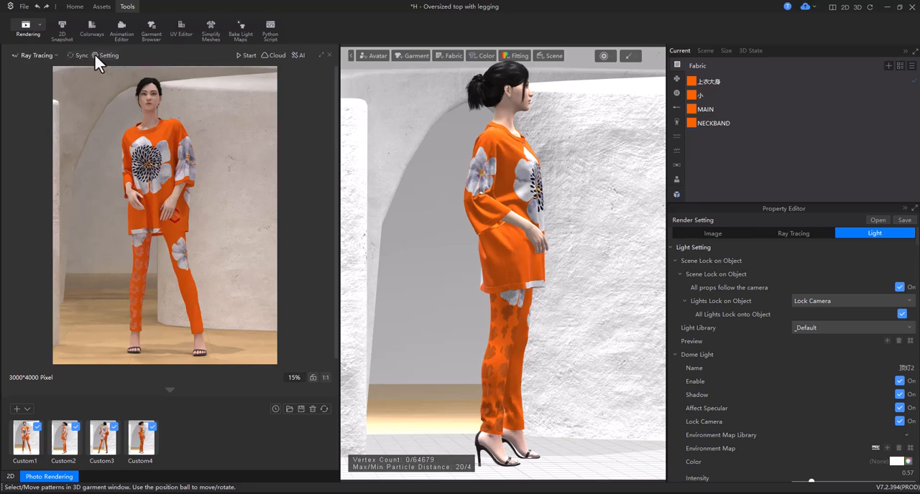
pyautogui.click(75, 55)
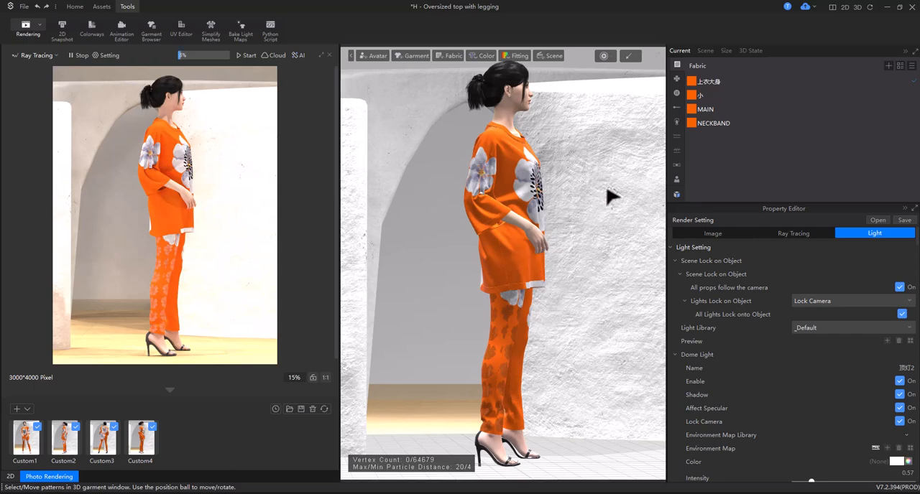
# Frame a low-angle front close-up of the avatar's upper body and save it as a fifth custom render view.
pyautogui.moveTo(609, 199)
pyautogui.mouseDown(button='right')
pyautogui.moveTo(593, 209)
pyautogui.moveTo(535, 205)
pyautogui.mouseUp(button='right')
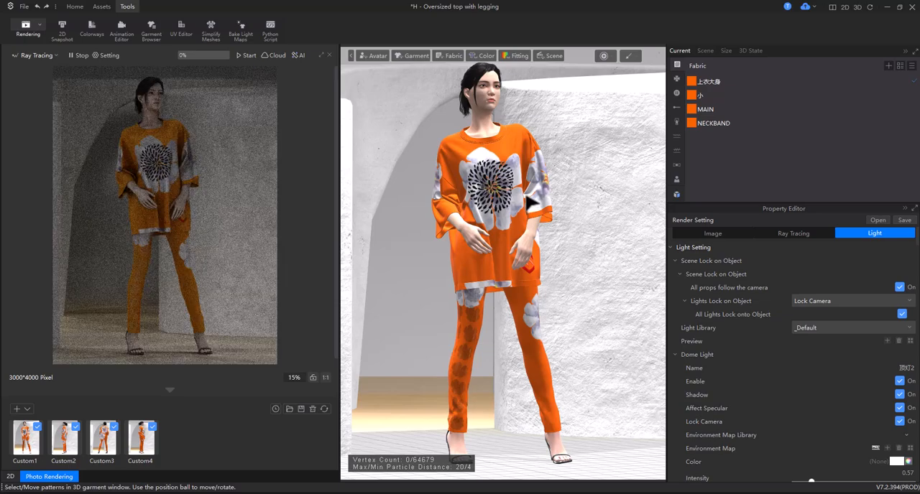
pyautogui.scroll(8, 531, 204)
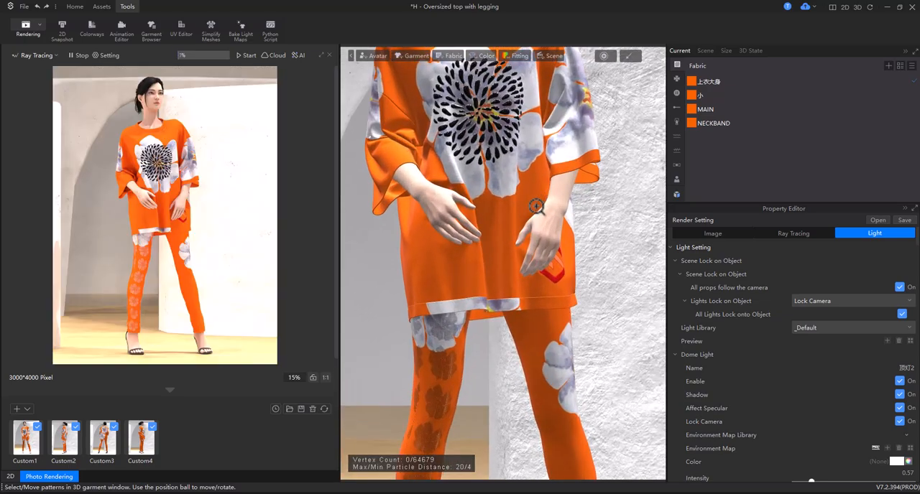
pyautogui.moveTo(553, 158); pyautogui.dragTo(581, 373, button='middle')
pyautogui.moveTo(581, 374); pyautogui.dragTo(600, 359, button='right')
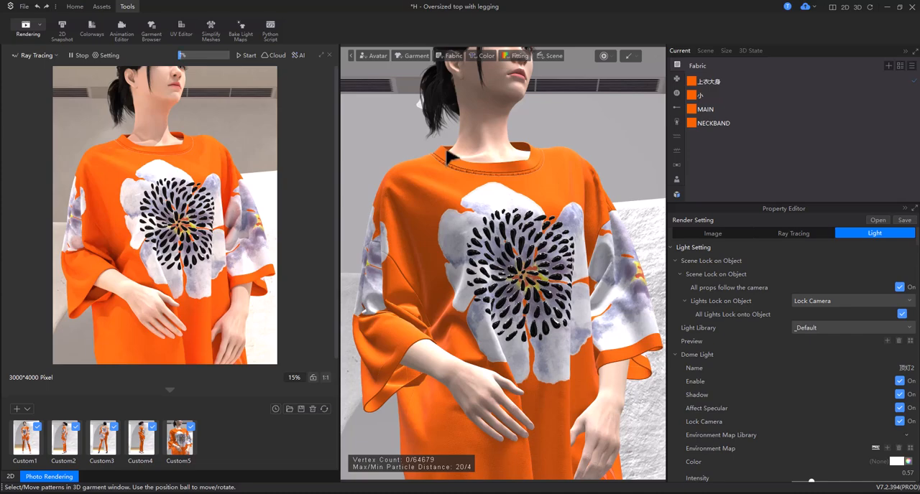
# Start the garment simulation, change the avatar's pose to Fashion01 and let the outfit drape over the new pose.
pyautogui.click(496, 140)
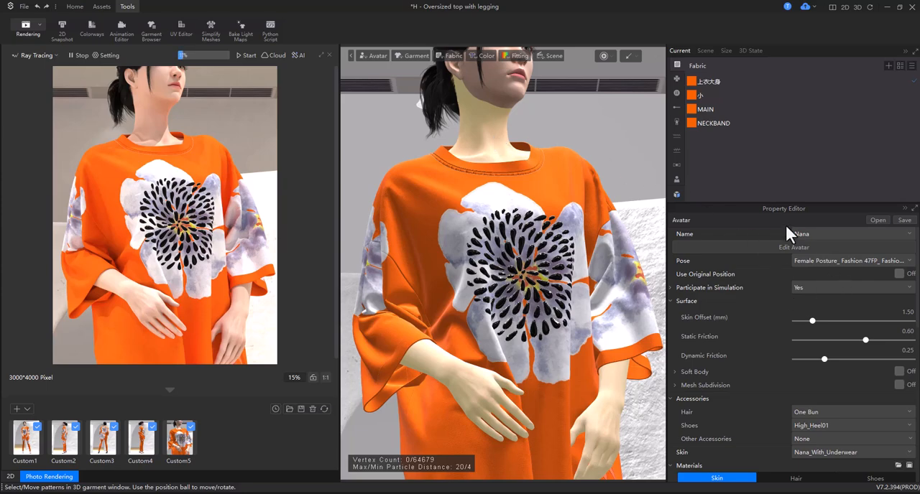
pyautogui.click(604, 56)
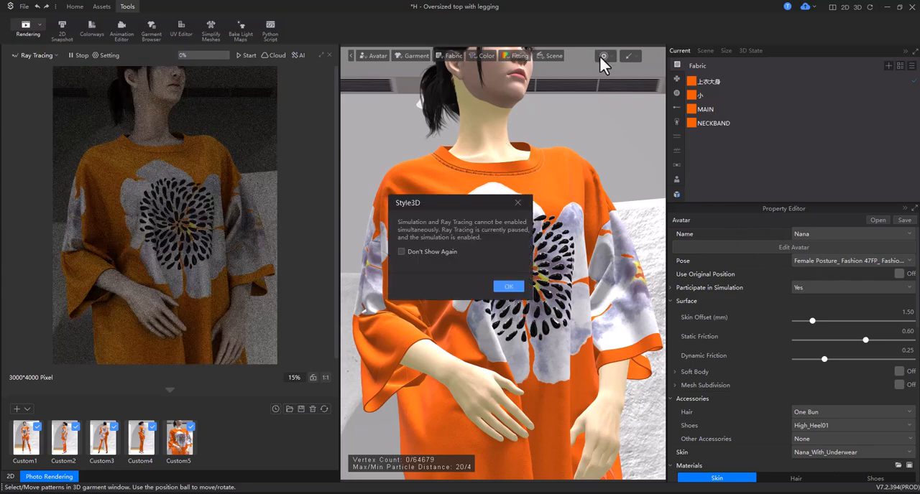
pyautogui.click(510, 287)
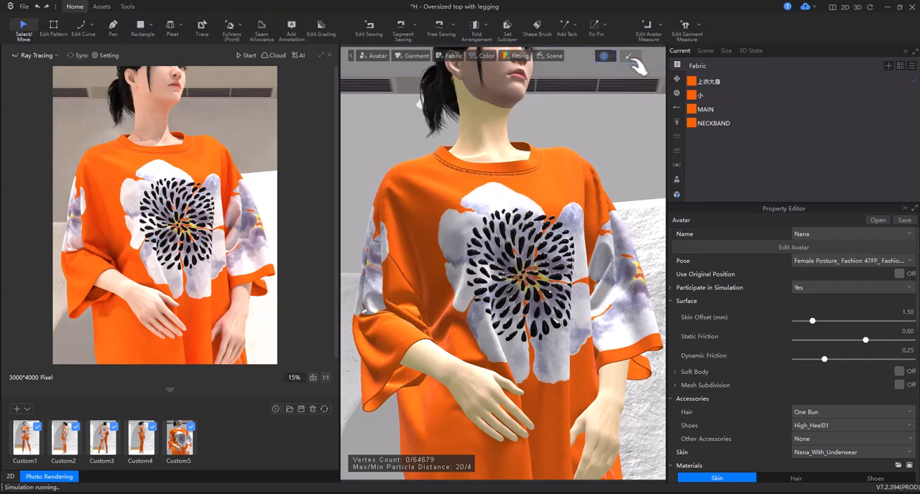
pyautogui.click(811, 260)
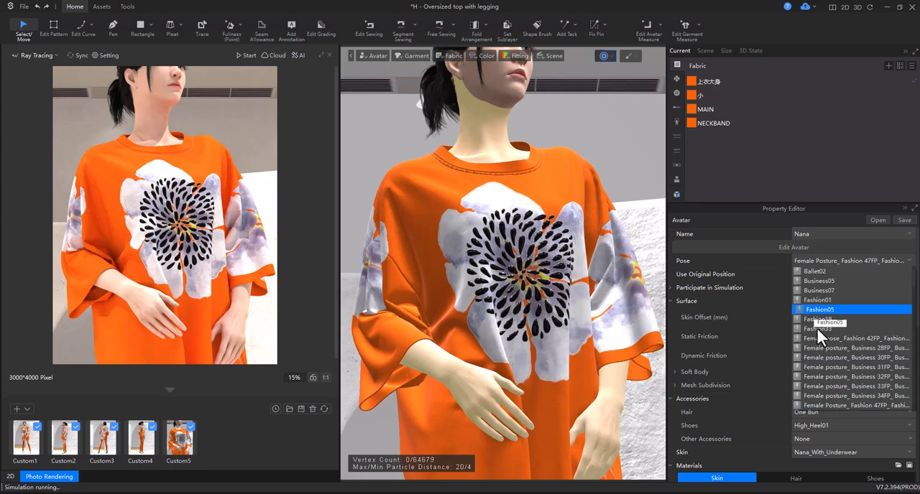
pyautogui.moveTo(818, 330)
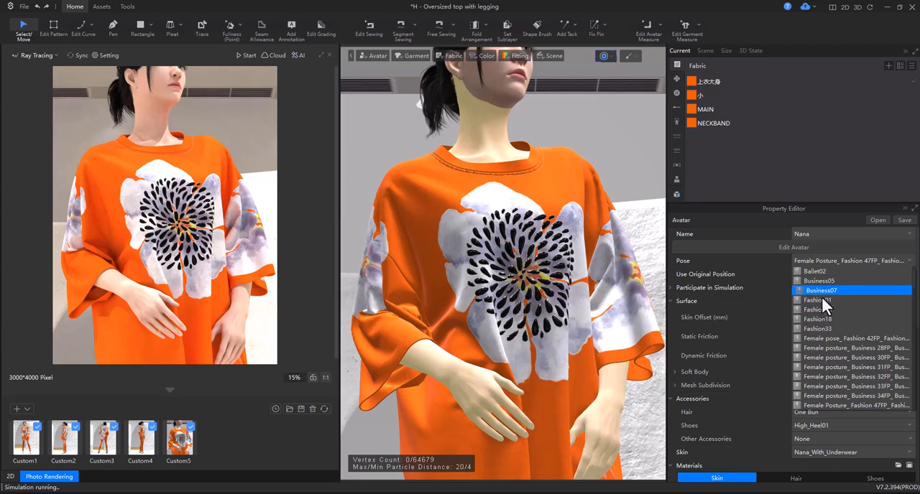
pyautogui.click(820, 299)
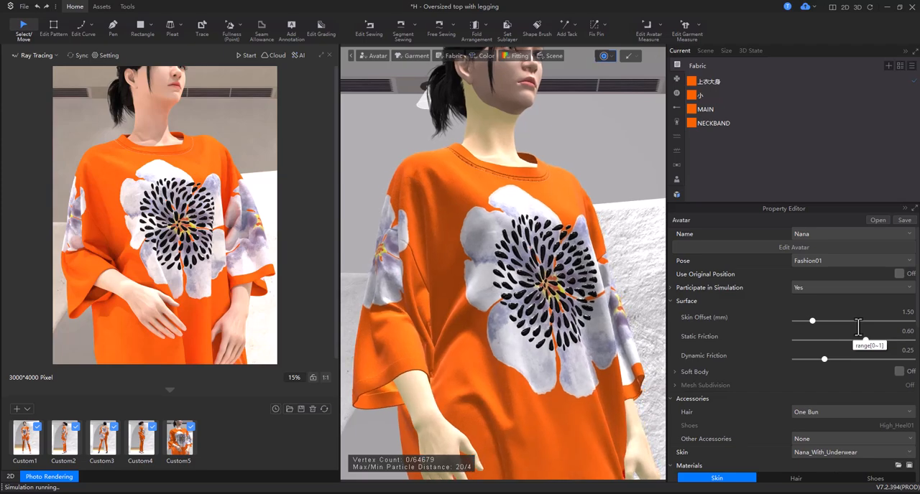
pyautogui.click(492, 221)
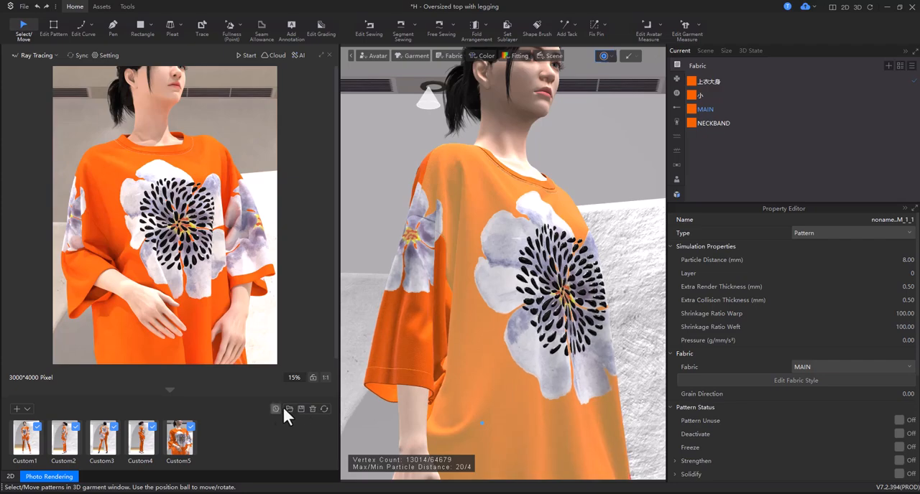
# Refresh the saved camera thumbnails for the new pose and go through the views Custom1 to Custom5.
pyautogui.click(320, 411)
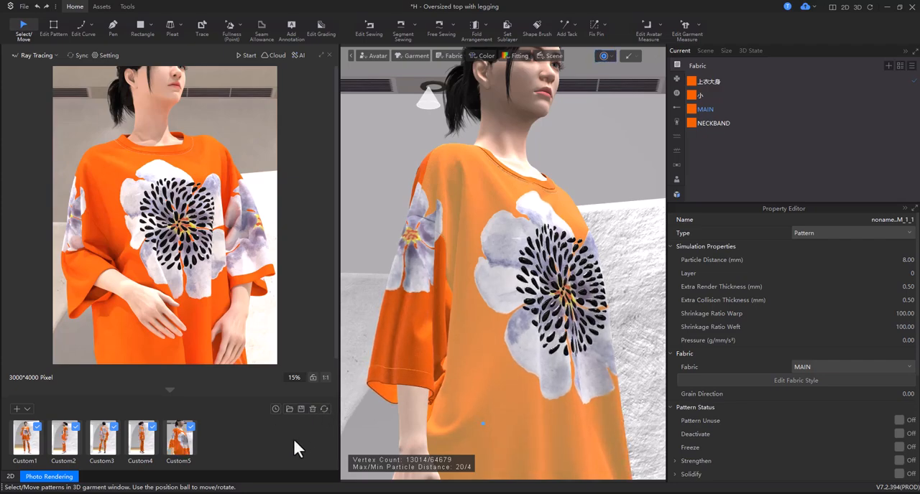
pyautogui.click(27, 446)
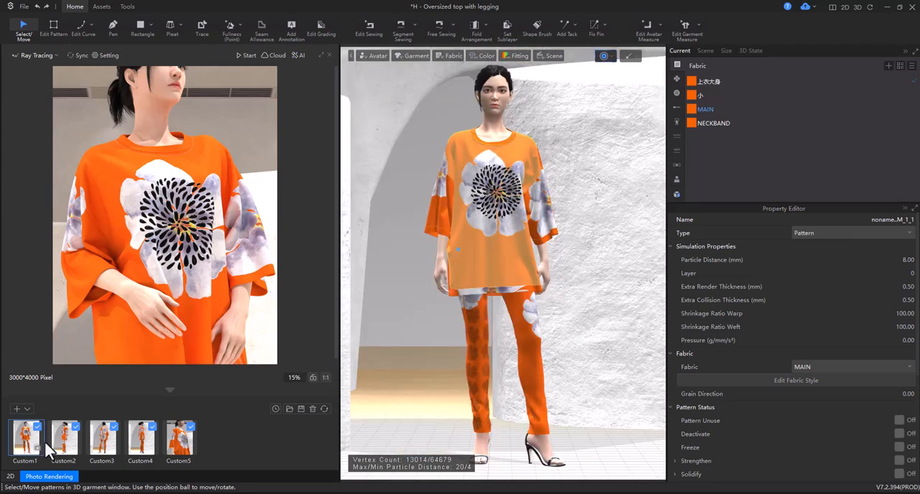
pyautogui.click(416, 320)
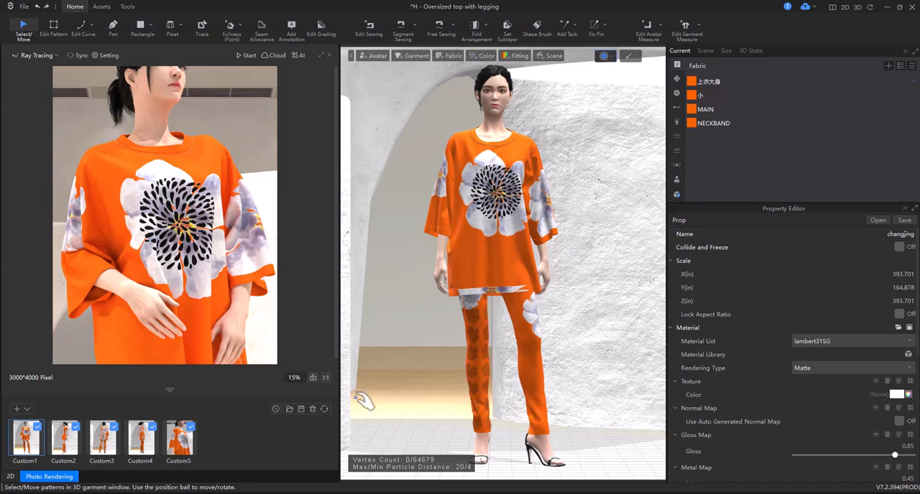
pyautogui.click(65, 455)
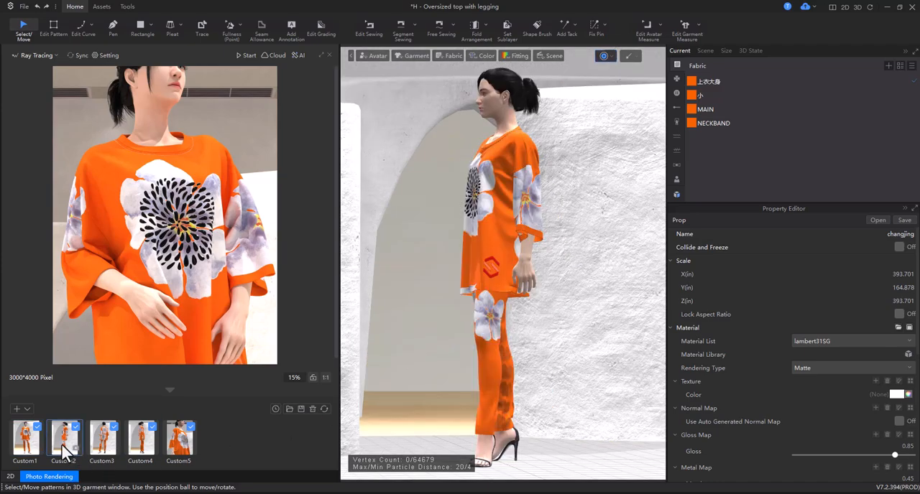
pyautogui.click(106, 449)
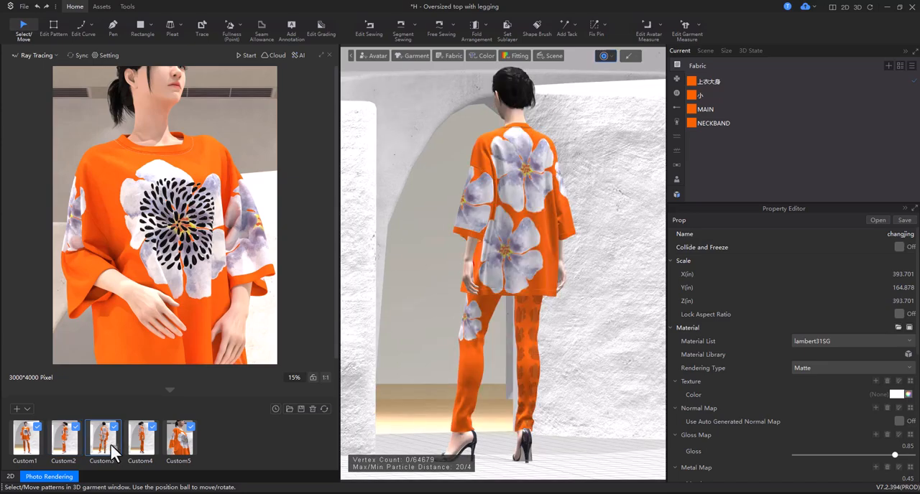
pyautogui.click(139, 444)
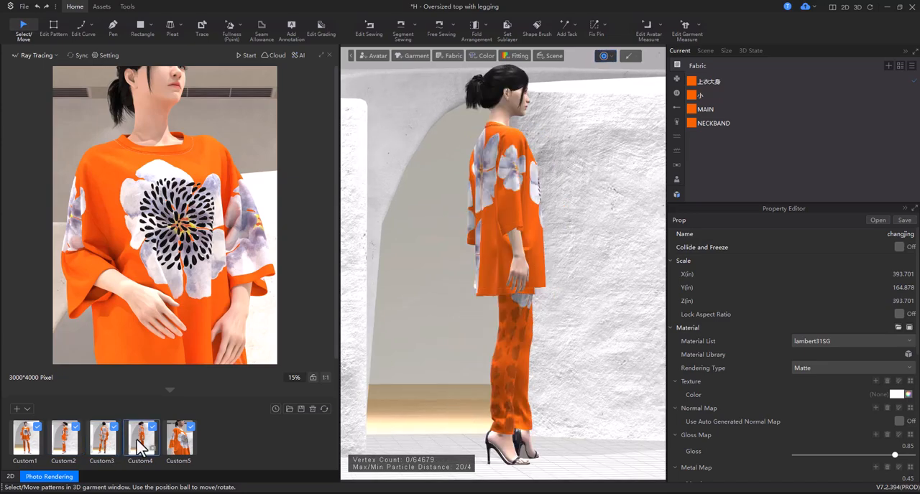
pyautogui.click(176, 446)
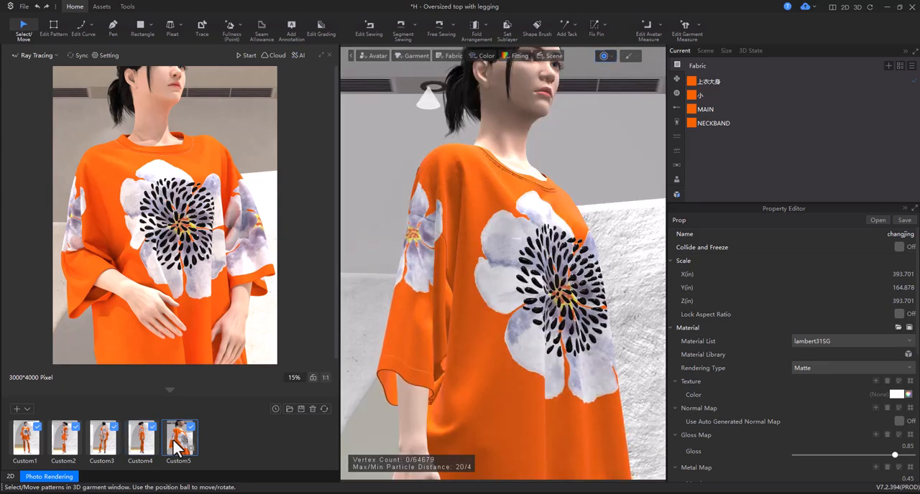
# Restart the synchronized ray tracing preview and reframe the upper-body close-up to include the avatar's whole head.
pyautogui.click(75, 55)
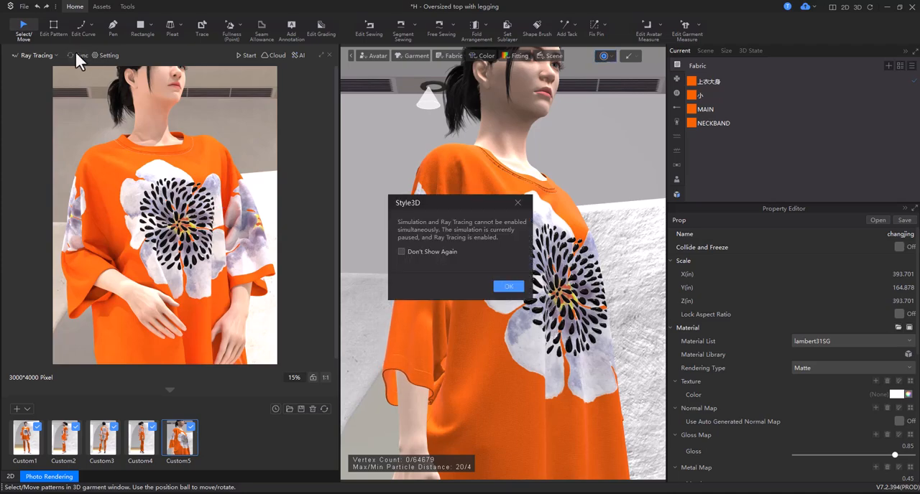
pyautogui.click(507, 287)
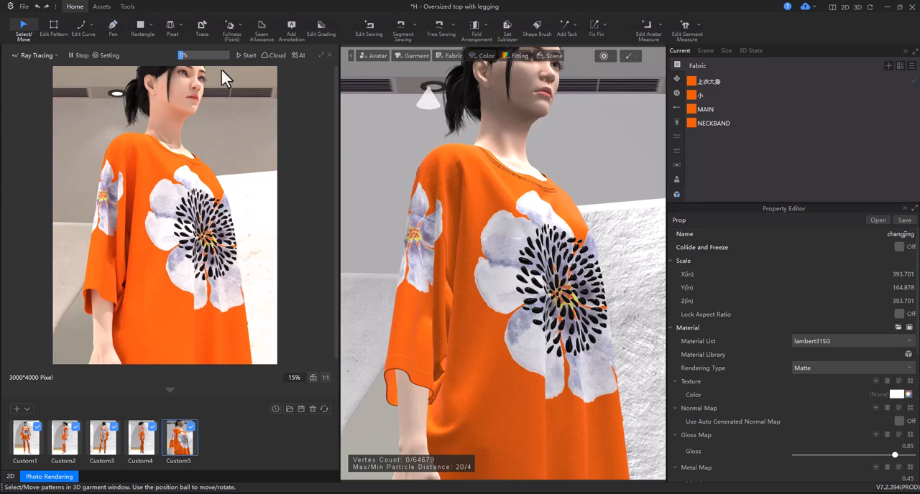
pyautogui.moveTo(435, 130); pyautogui.dragTo(426, 142, button='right')
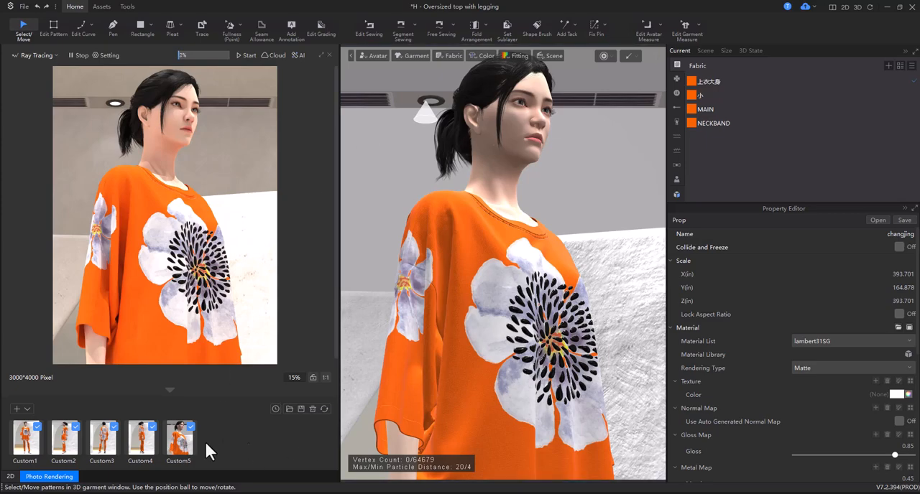
pyautogui.click(61, 445)
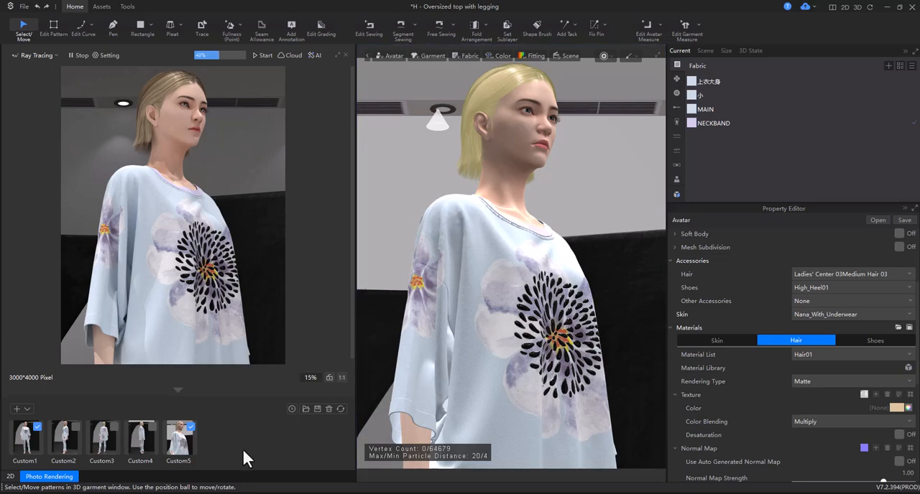
# Frame the avatar from head to knees in the 3D window and switch that window to Ray Tracing Rendering.
pyautogui.scroll(-3, 499, 345)
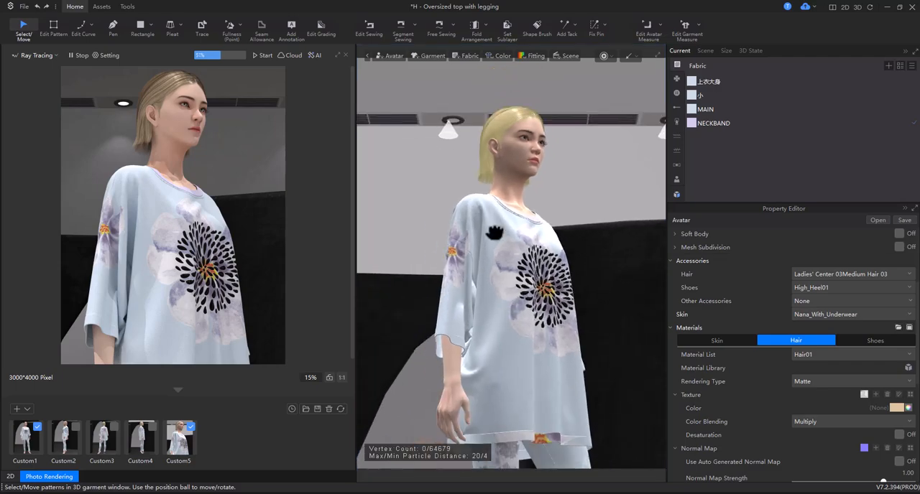
pyautogui.scroll(10, 493, 248)
pyautogui.scroll(-8, 503, 241)
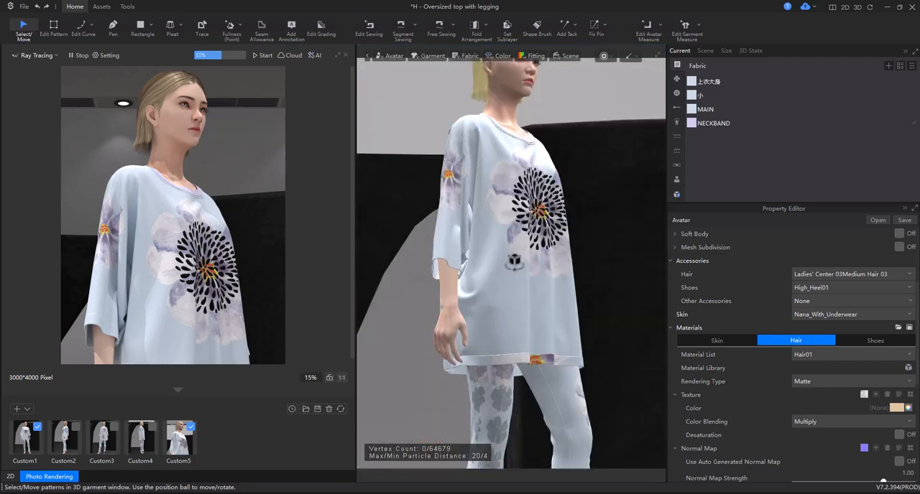
pyautogui.moveTo(500, 267); pyautogui.dragTo(499, 267, button='right')
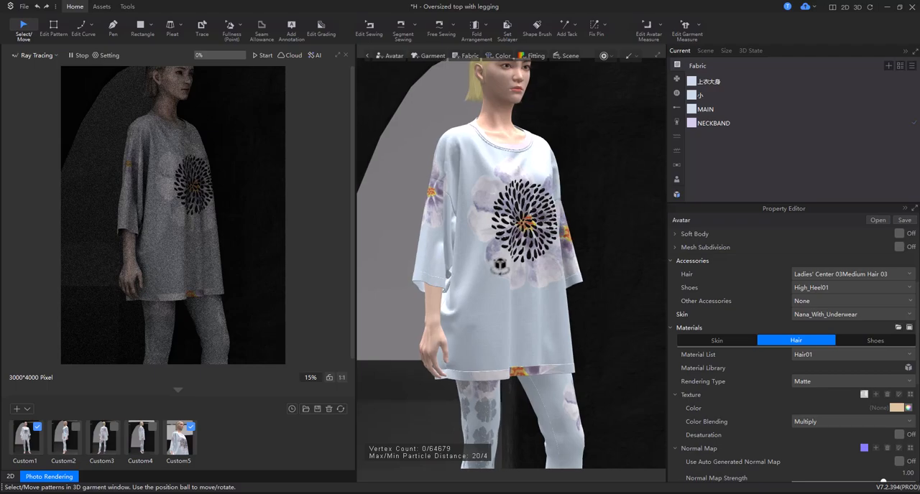
pyautogui.scroll(-2, 515, 253)
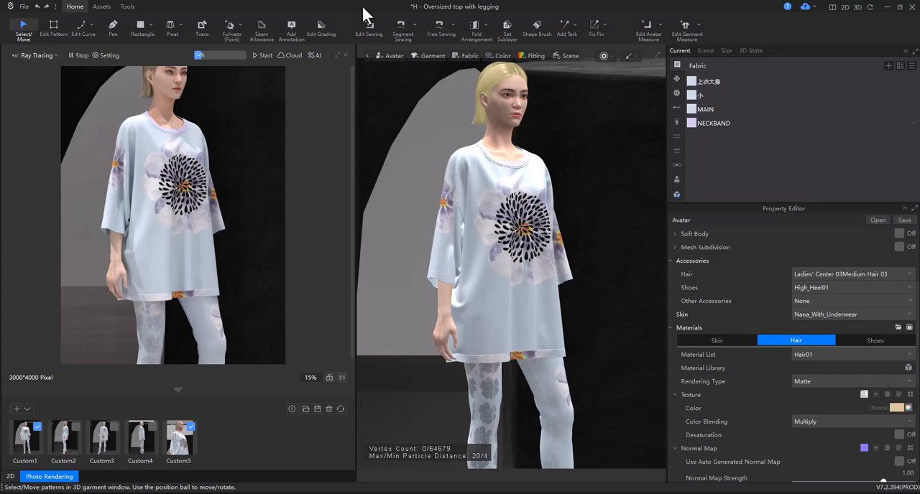
pyautogui.click(636, 57)
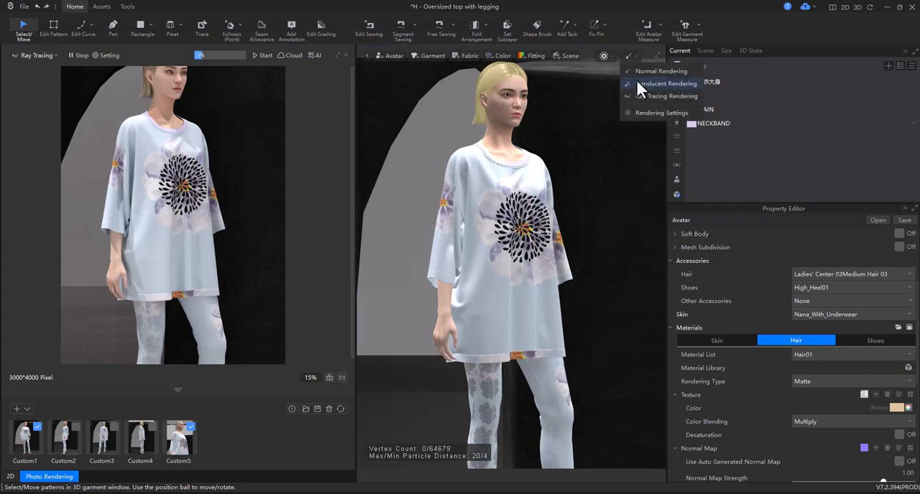
pyautogui.click(630, 91)
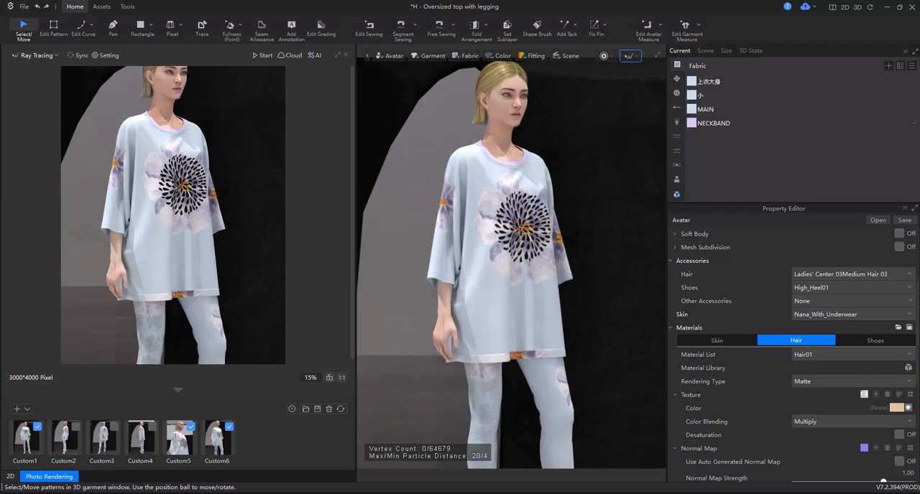
# Enable the Physical Camera effect in the ray tracing render settings and set its Depth Of Field to 17.
pyautogui.click(40, 55)
pyautogui.click(38, 66)
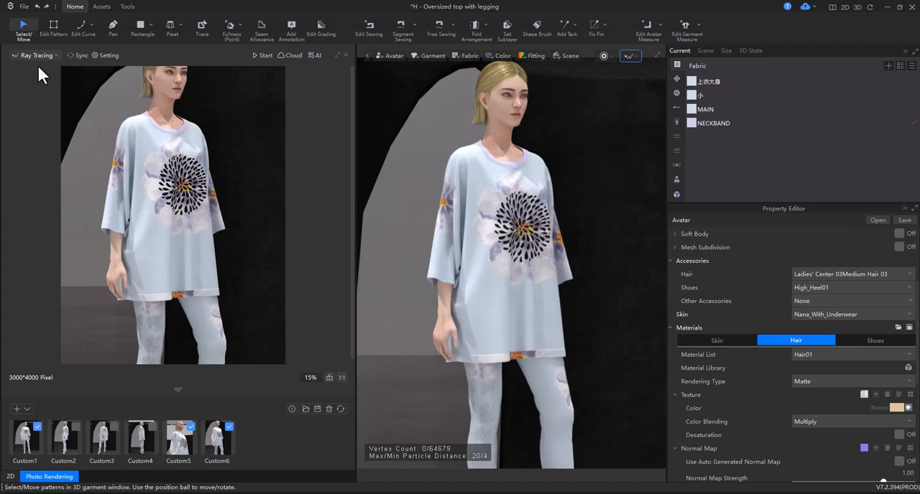
pyautogui.click(112, 56)
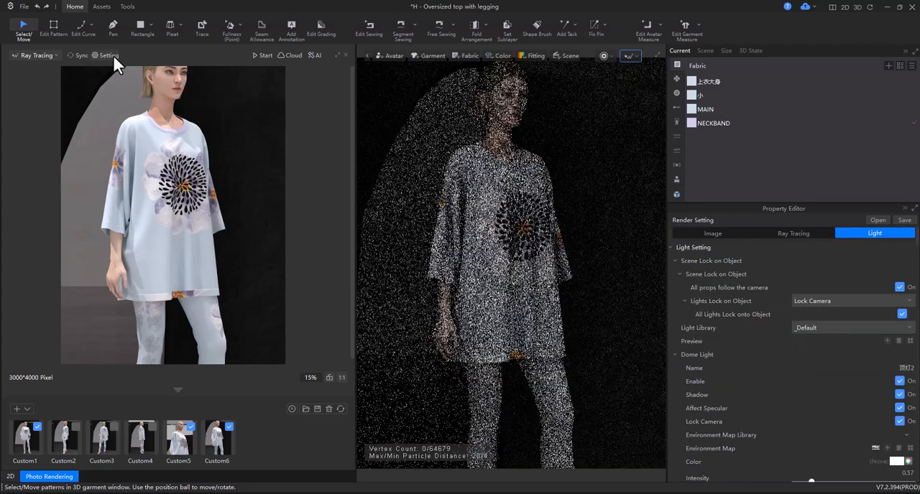
pyautogui.click(801, 235)
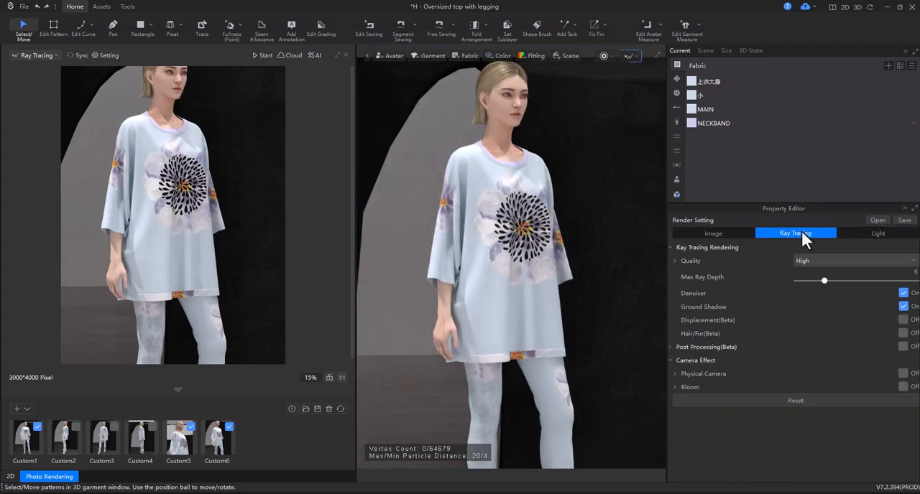
pyautogui.click(669, 360)
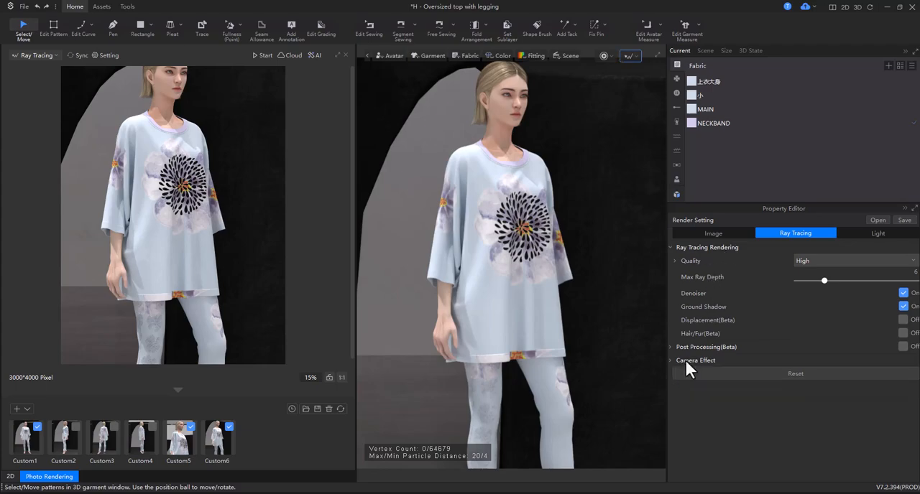
pyautogui.click(670, 360)
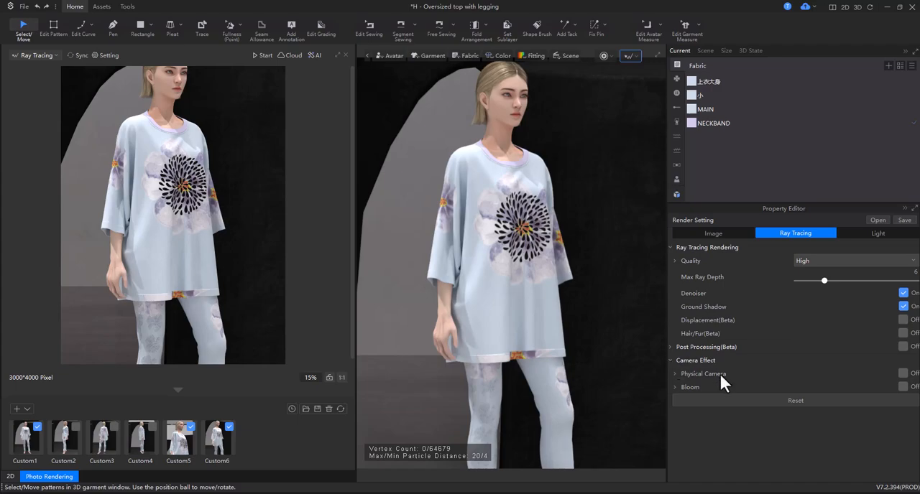
pyautogui.click(903, 374)
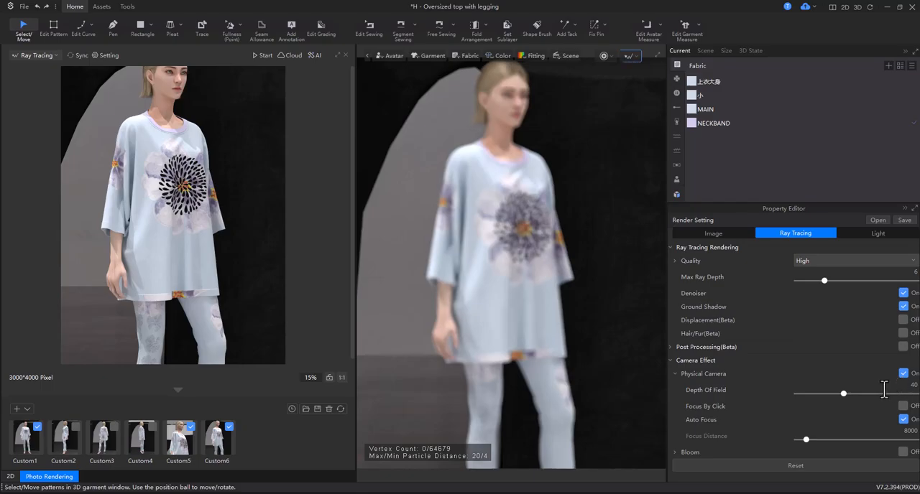
pyautogui.moveTo(842, 394)
pyautogui.mouseDown()
pyautogui.moveTo(863, 395)
pyautogui.moveTo(778, 400)
pyautogui.moveTo(815, 399)
pyautogui.mouseUp()
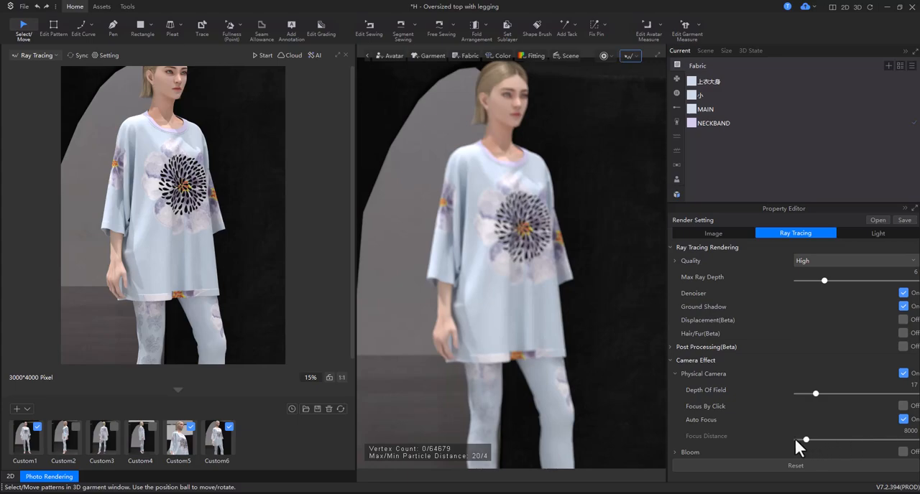
# Turn on Focus By Click, set the focus on the front of the top near the shoulder, and set Depth Of Field to 25.
pyautogui.click(903, 406)
pyautogui.click(477, 182)
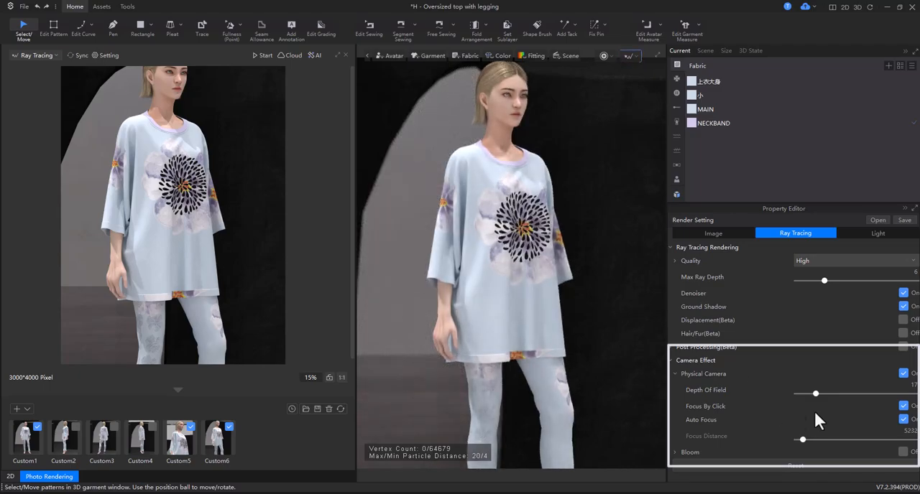
pyautogui.moveTo(813, 393); pyautogui.dragTo(825, 394)
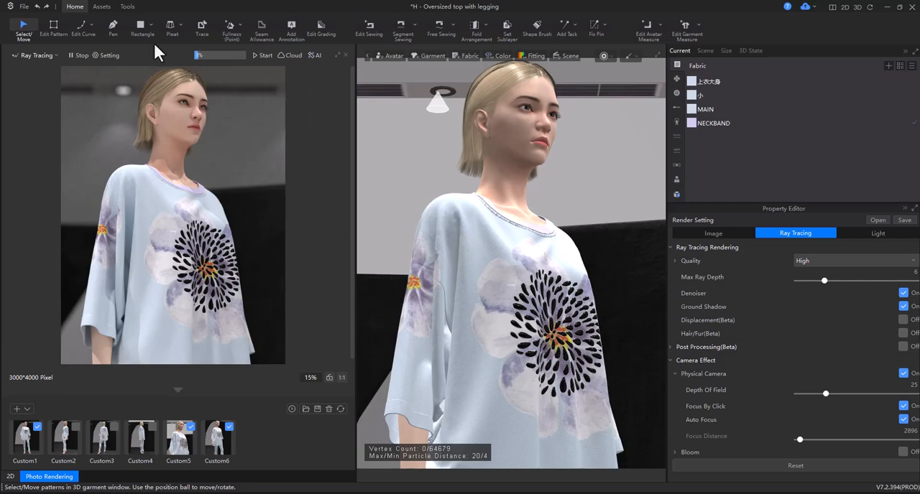
pyautogui.click(76, 57)
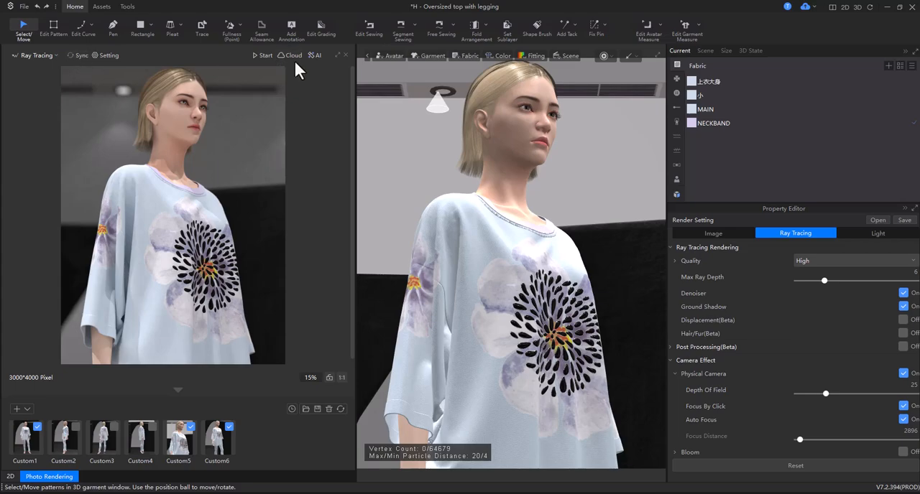
pyautogui.click(314, 56)
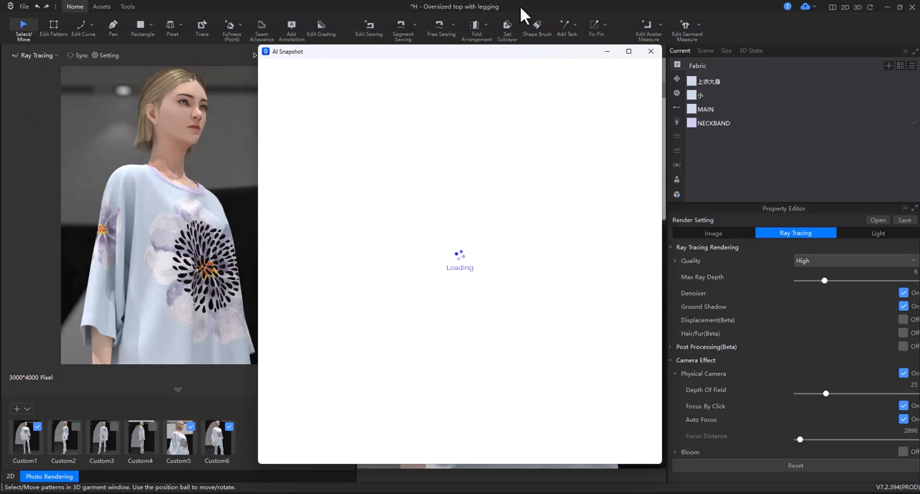
pyautogui.click(650, 51)
# Save the project as H - Oversized top with legging-IWish.
pyautogui.click(23, 7)
pyautogui.click(53, 68)
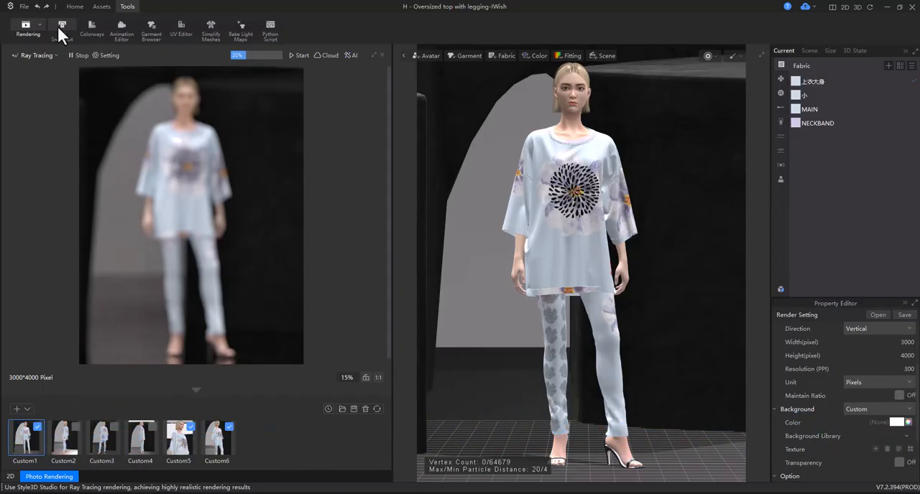
# Open the Physical Camera options in the ray tracing render settings and switch Focus By Click off and back on.
pyautogui.click(115, 56)
pyautogui.click(846, 328)
pyautogui.scroll(-5, 852, 431)
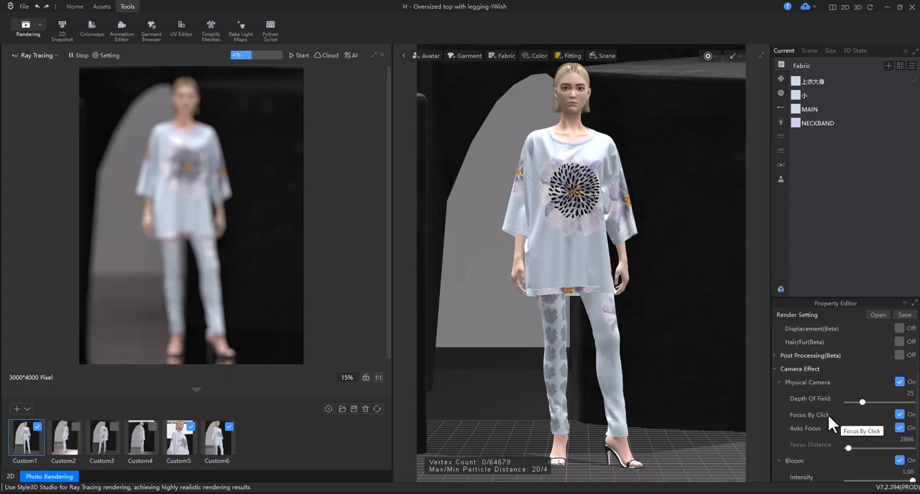
pyautogui.click(898, 415)
pyautogui.click(898, 415)
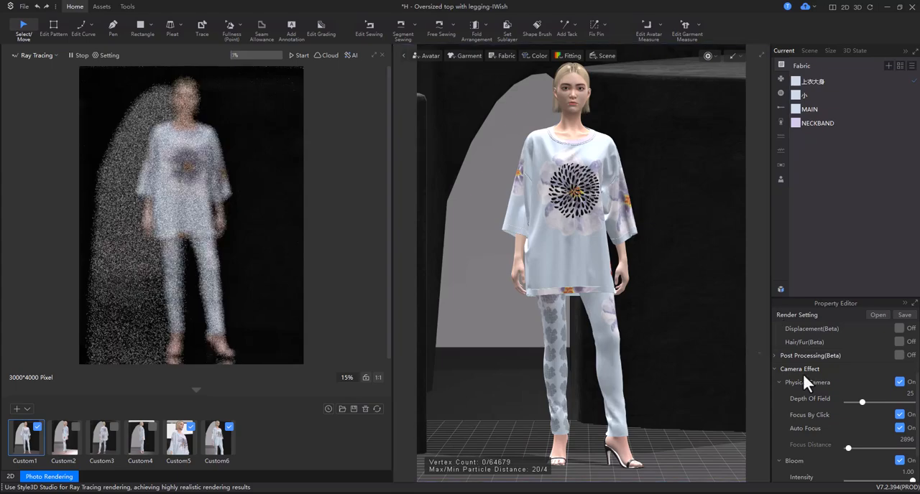
# Run the garment simulation in Simulate Normal mode.
pyautogui.click(715, 55)
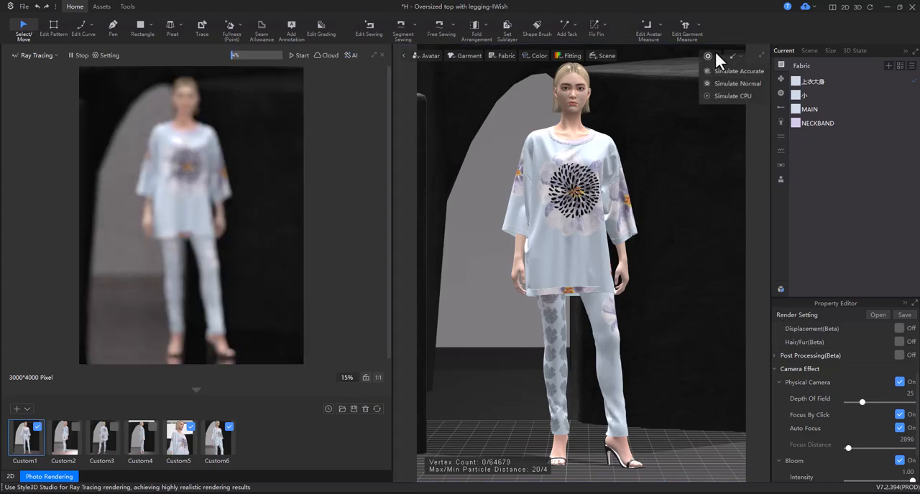
pyautogui.click(725, 84)
pyautogui.click(509, 291)
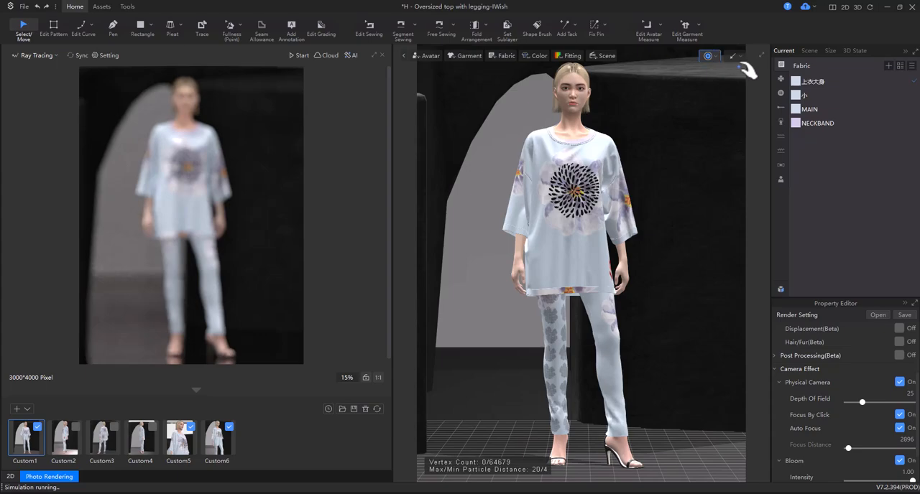
# Switch the 3D window to Ray Tracing Rendering and set the camera focus on the front of the top below the neckline.
pyautogui.click(736, 55)
pyautogui.click(740, 92)
pyautogui.click(508, 286)
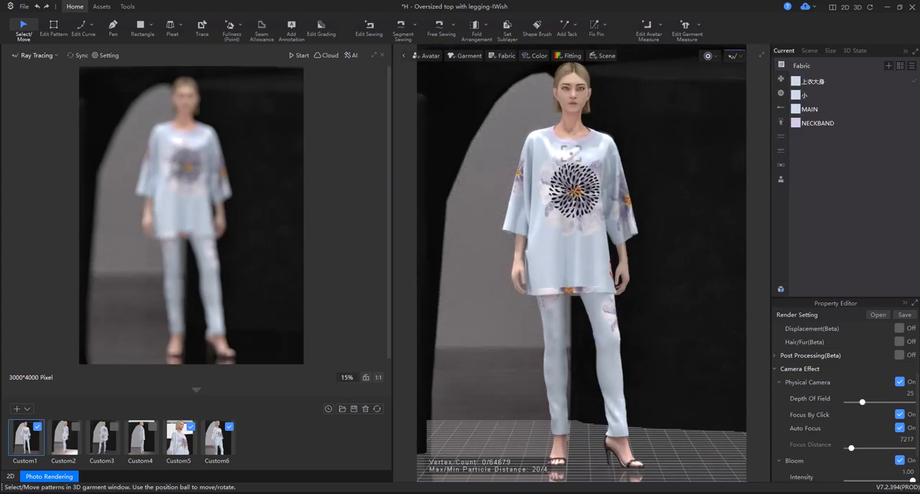
# Check the saved camera views Custom2 through Custom6 in the ray-traced 3D window and refresh their thumbnails.
pyautogui.click(67, 442)
pyautogui.click(180, 452)
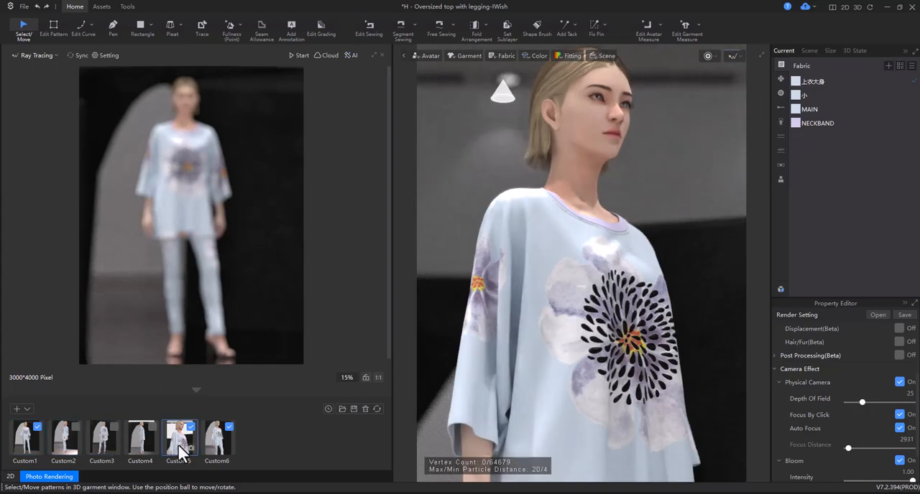
pyautogui.click(213, 441)
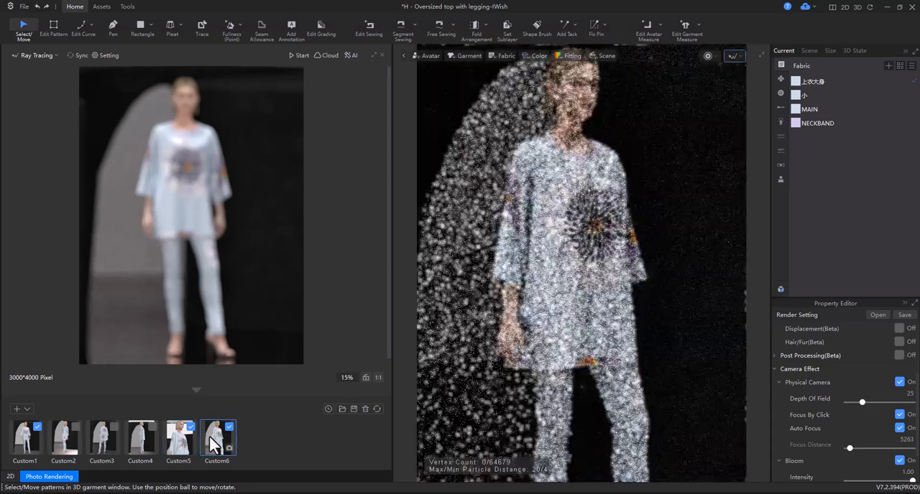
pyautogui.click(138, 440)
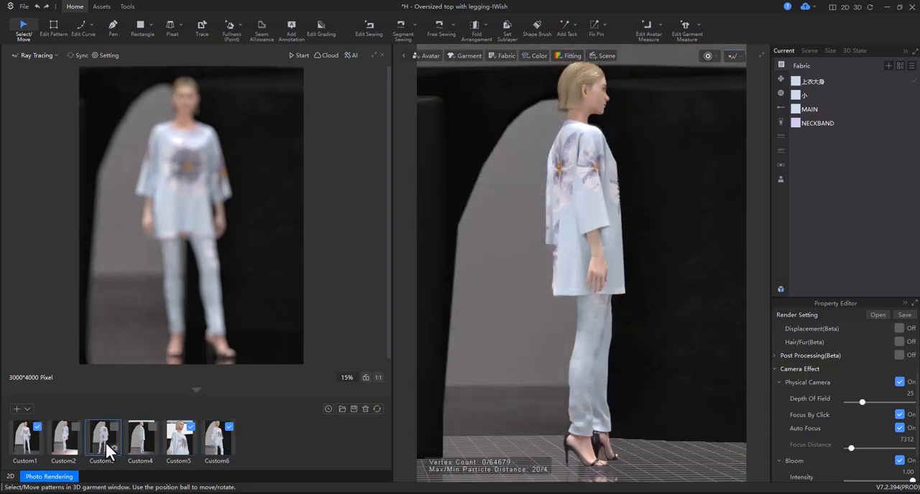
pyautogui.click(107, 450)
pyautogui.click(69, 442)
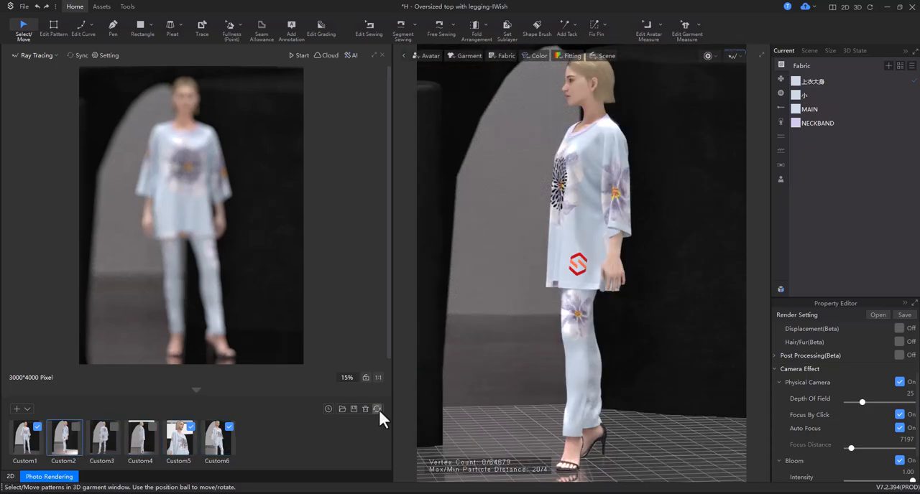
# Render the Custom5 close-up in the synchronized ray tracing preview and open AI Snapshot for it.
pyautogui.click(181, 440)
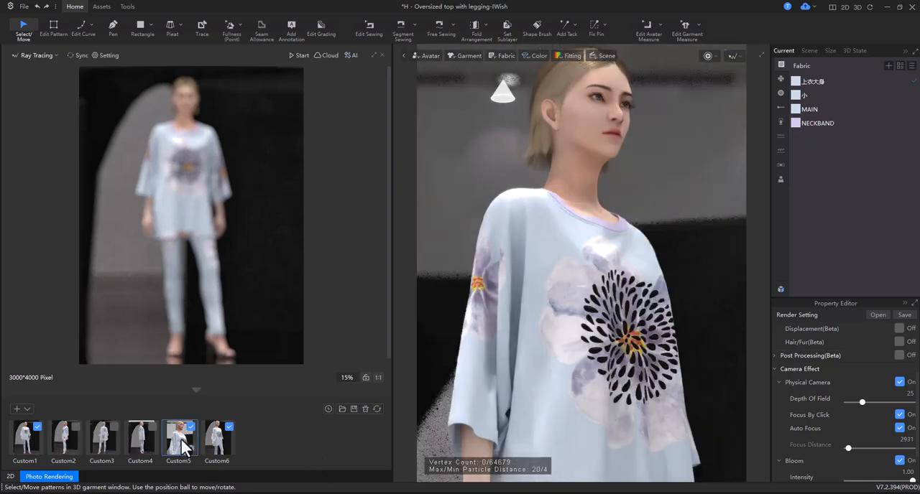
pyautogui.click(75, 55)
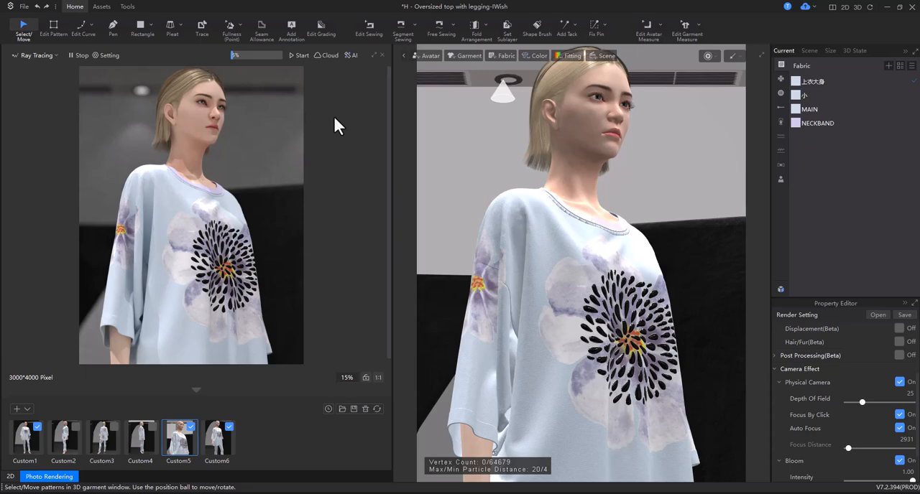
pyautogui.click(349, 56)
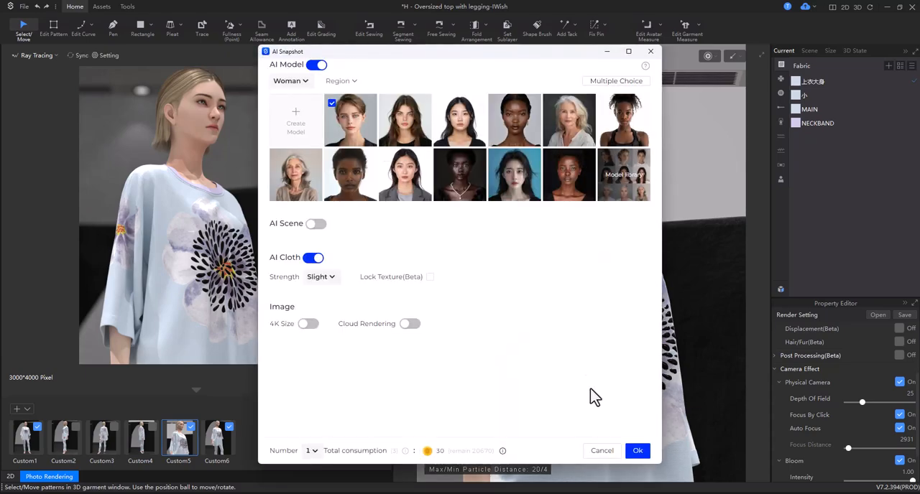